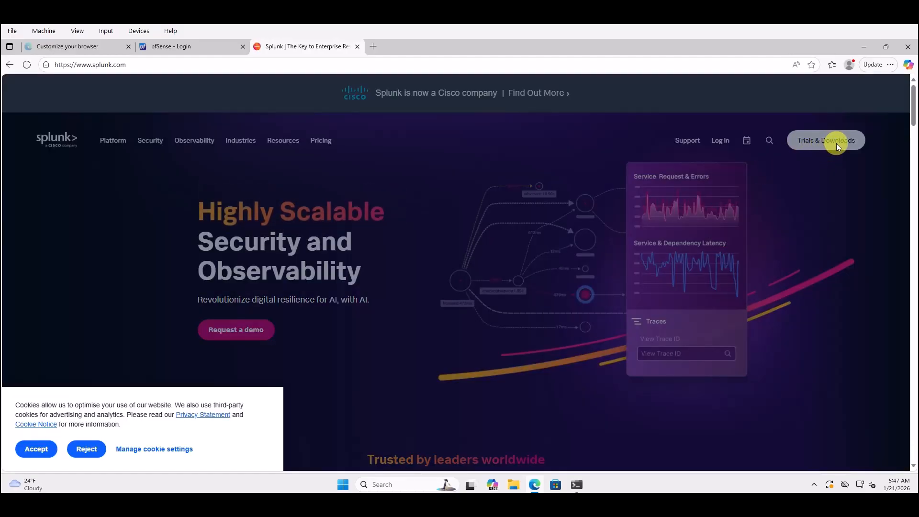
# Step: Accept the site's cookies and open the Trials & Downloads page at its Platform products
pyautogui.click(38, 447)
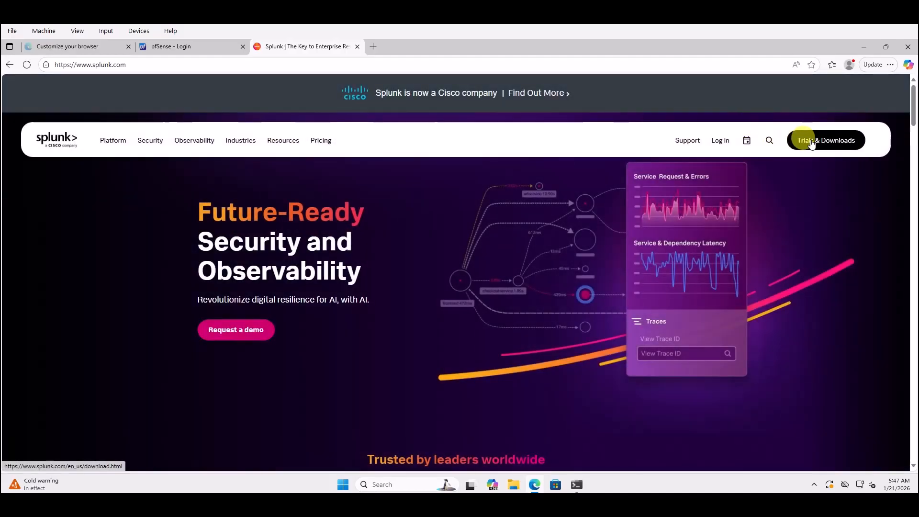
pyautogui.click(811, 142)
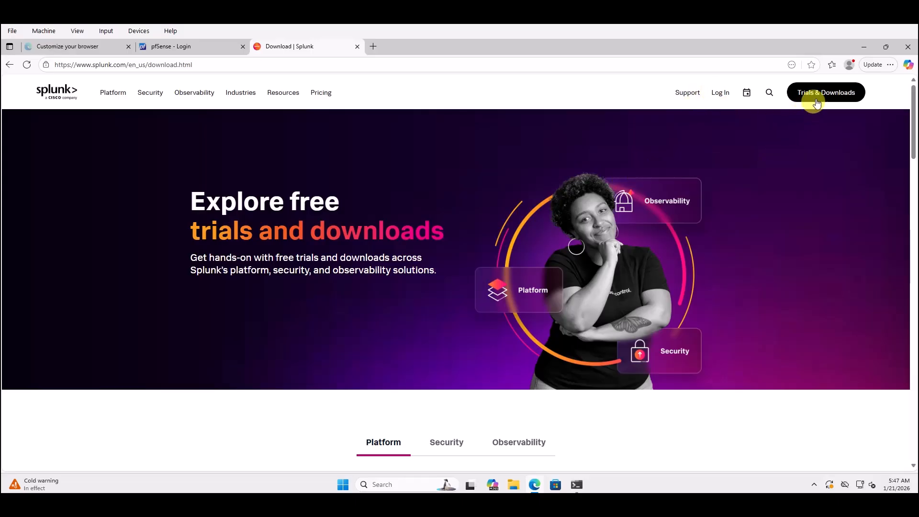
pyautogui.scroll(-7, 269, 316)
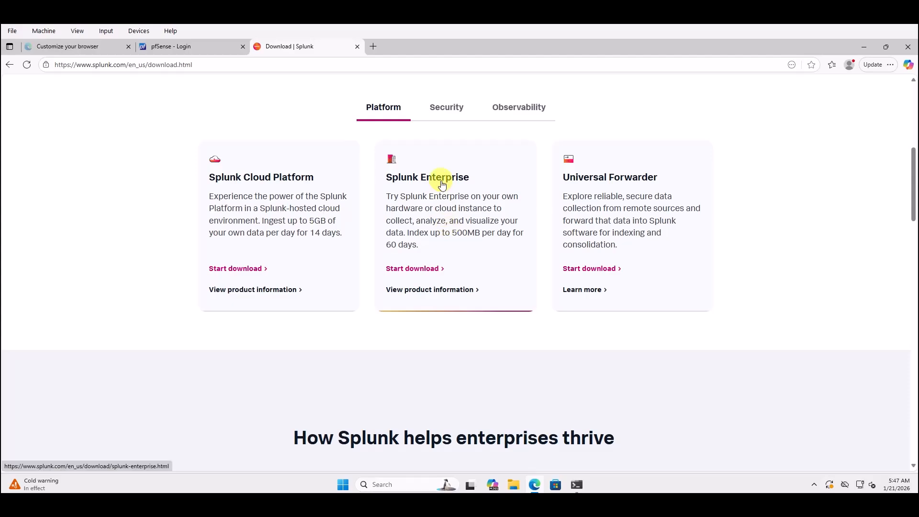
# Step: Start the Splunk Enterprise download, log in with the account username and password, and dismiss the offer to save the password
pyautogui.click(415, 274)
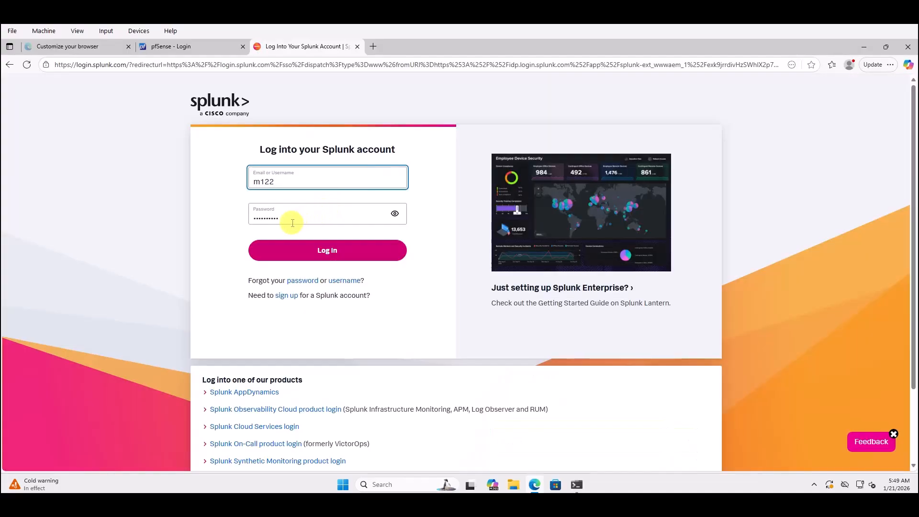
pyautogui.click(310, 257)
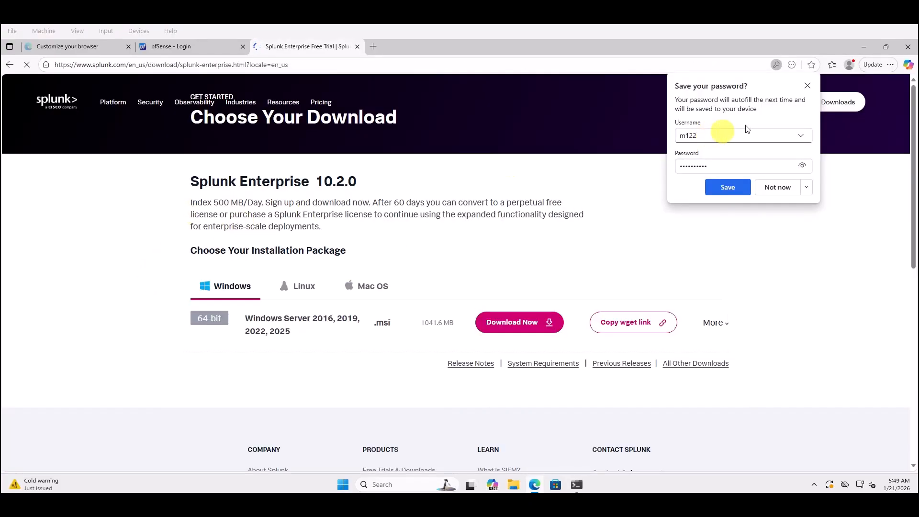
pyautogui.click(808, 86)
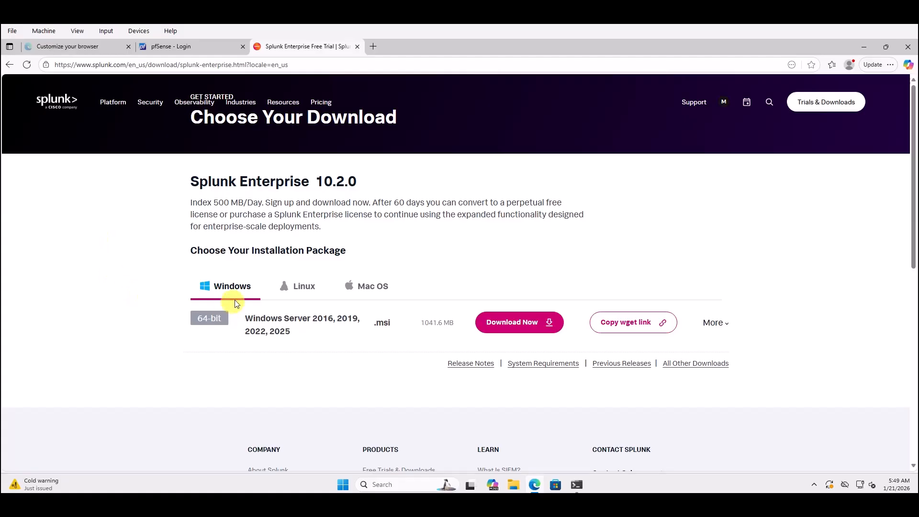
# Step: Download the 64-bit Windows .msi package of Splunk Enterprise 10.2.0, agreeing to the Splunk General Terms
pyautogui.click(518, 327)
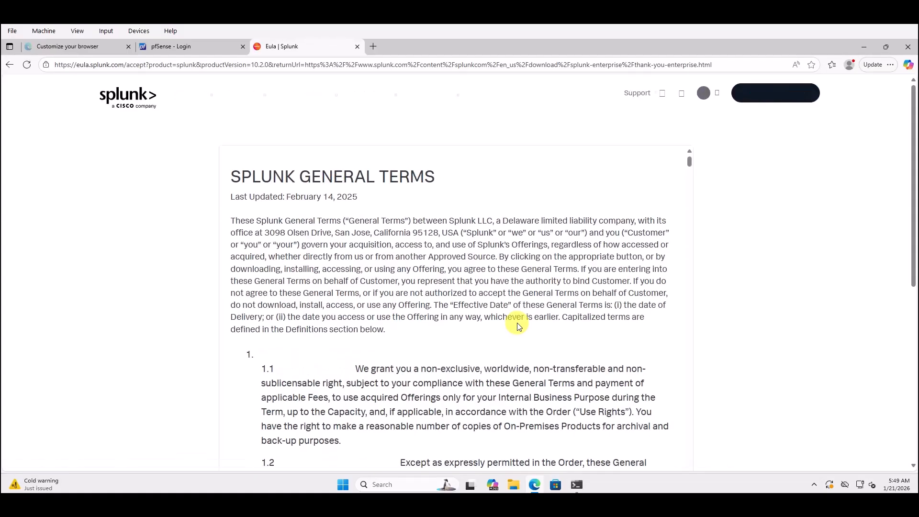
pyautogui.scroll(-20, 584, 268)
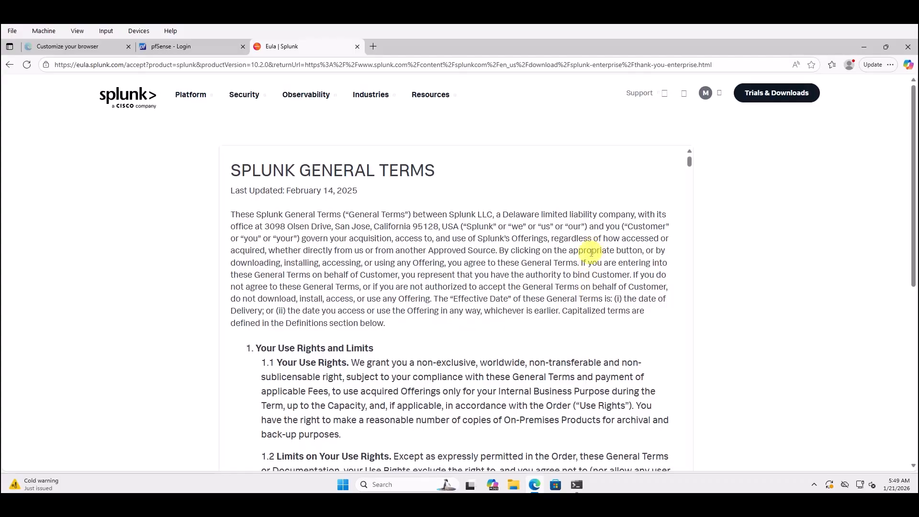
pyautogui.scroll(-20, 576, 314)
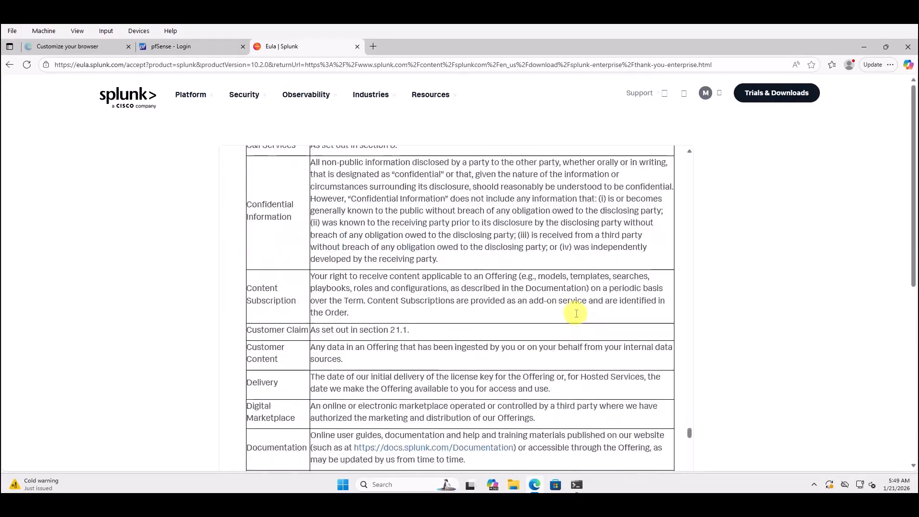
pyautogui.scroll(-5, 790, 324)
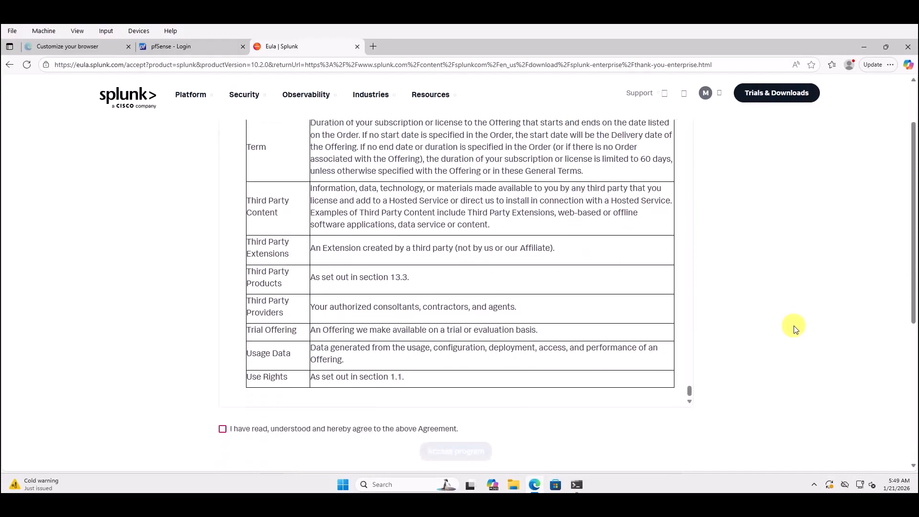
pyautogui.click(223, 310)
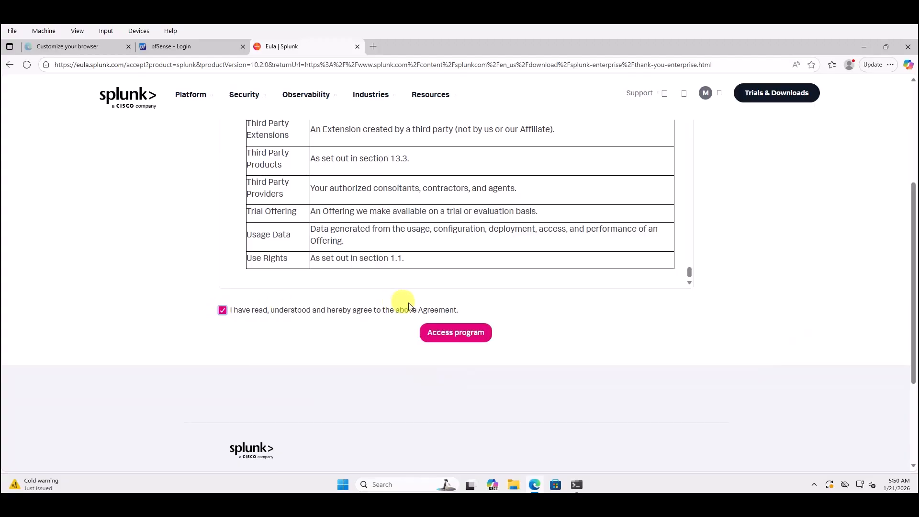
pyautogui.click(471, 333)
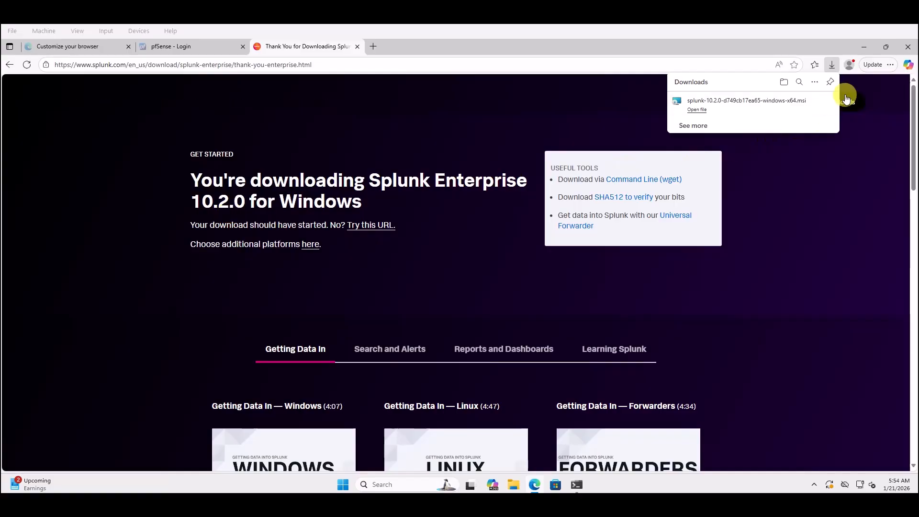
# Step: Launch the downloaded Splunk installer from the Downloads folder and accept the License Agreement, keeping the default installation options
pyautogui.click(783, 82)
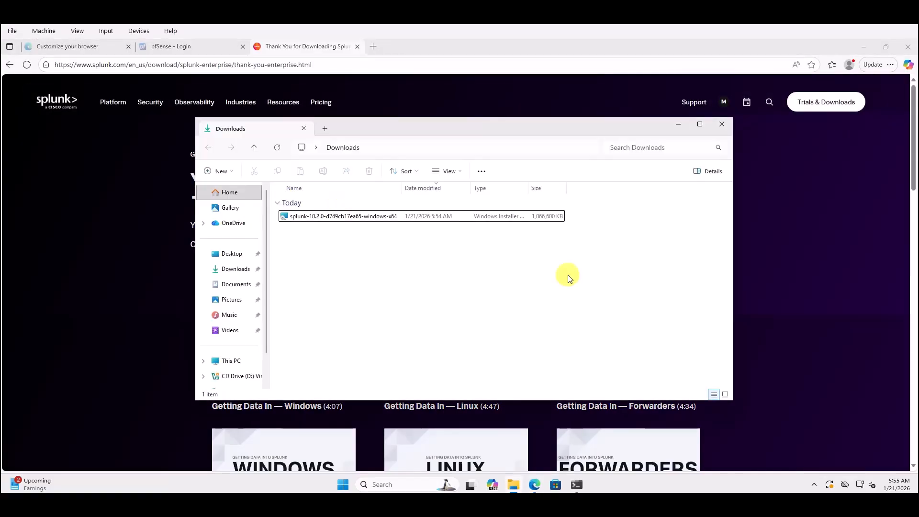
pyautogui.click(322, 218)
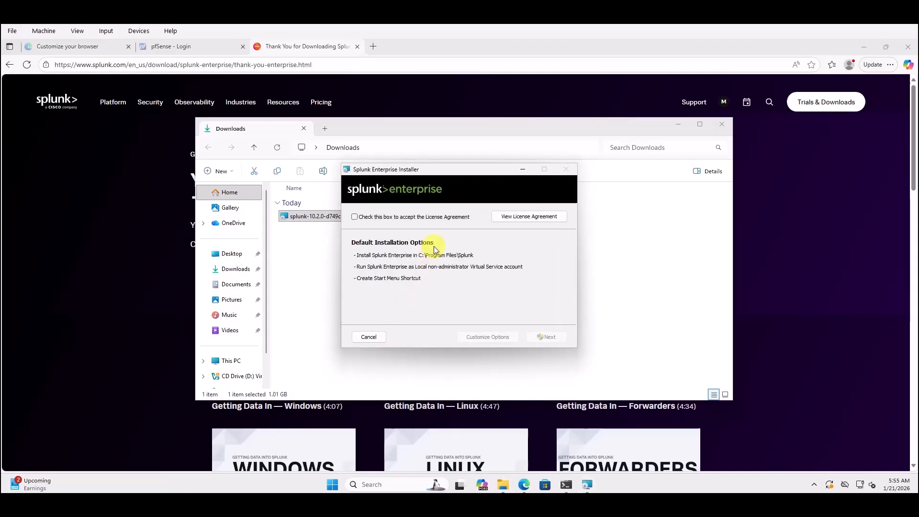
pyautogui.click(355, 217)
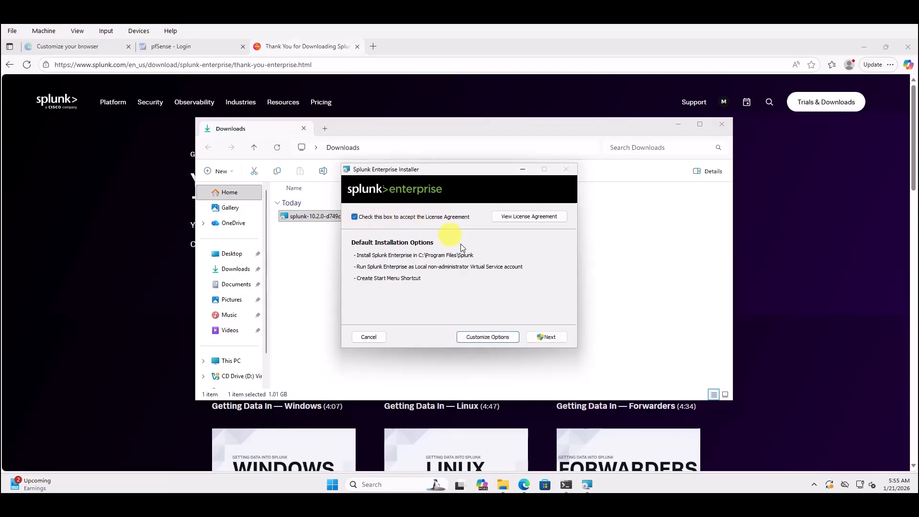
pyautogui.click(550, 337)
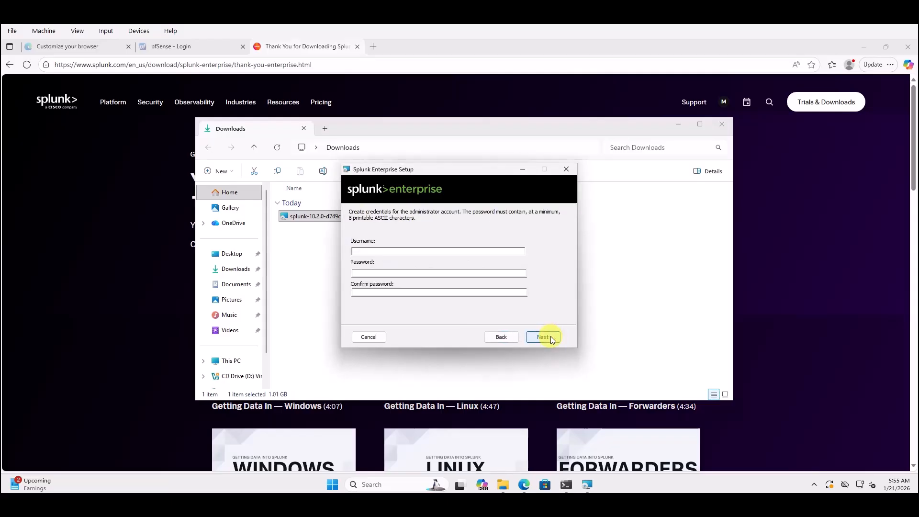
# Step: Create the Splunk administrator account by entering its username and password and confirming the password
pyautogui.click(368, 253)
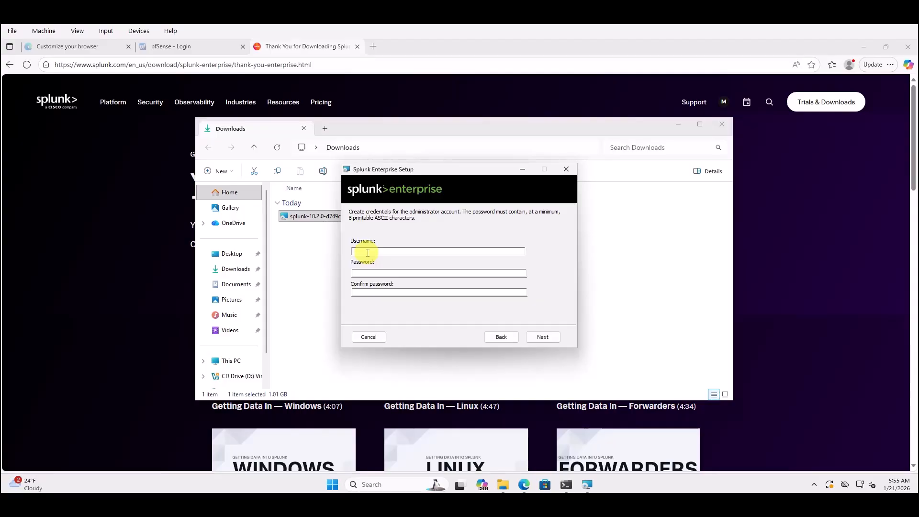
pyautogui.write('elliot')
pyautogui.click(374, 272)
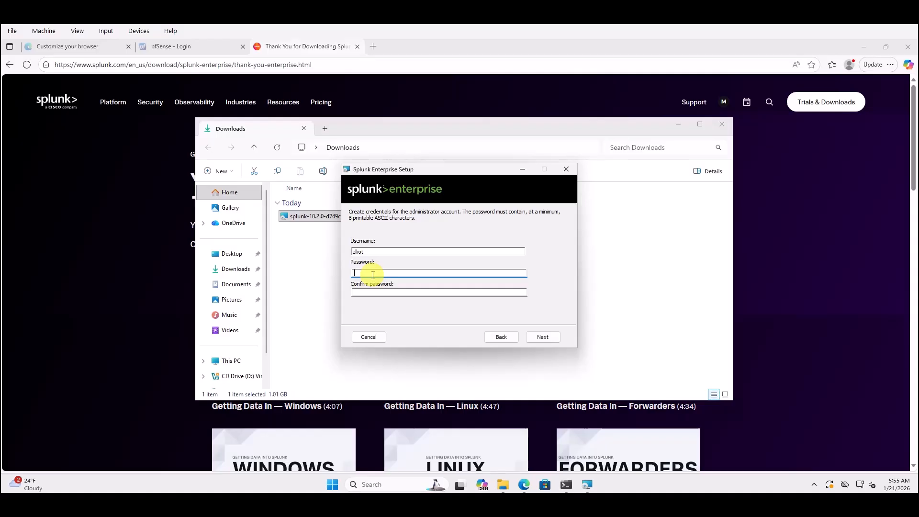
pyautogui.write('•••••••••')
pyautogui.press('Tab')
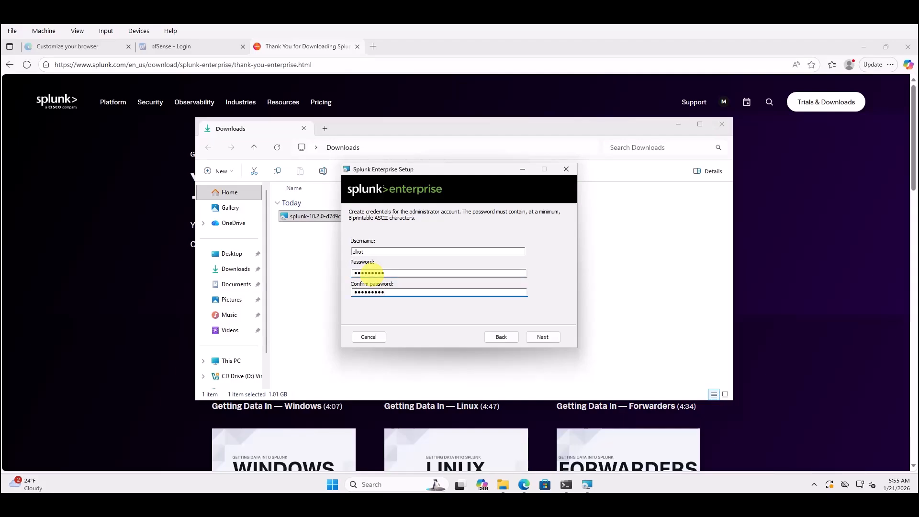
pyautogui.click(551, 335)
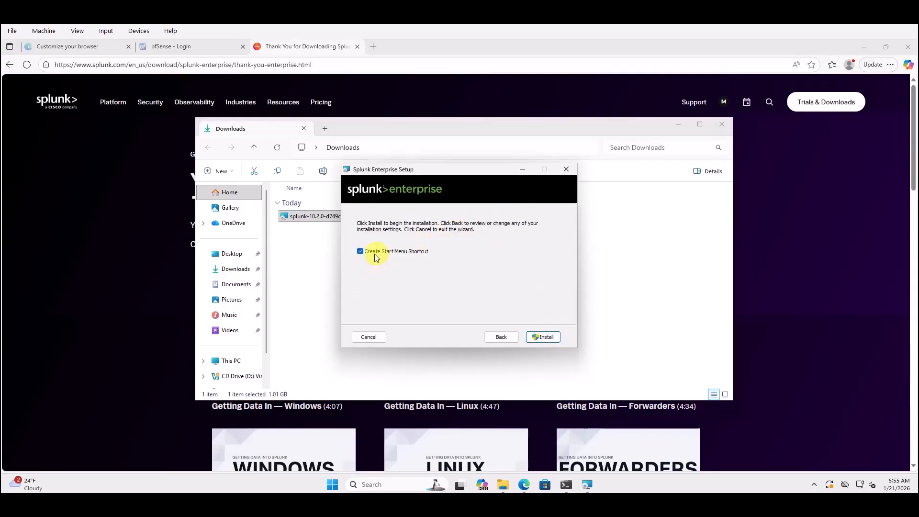
# Step: Install Splunk Enterprise with a Start Menu shortcut, allow the system changes, and finish setup by launching it in the browser
pyautogui.click(549, 337)
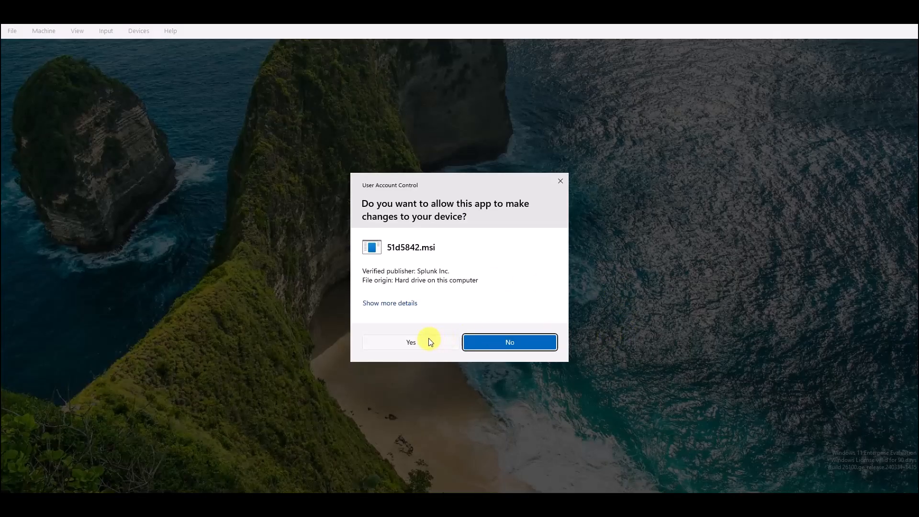
pyautogui.click(424, 346)
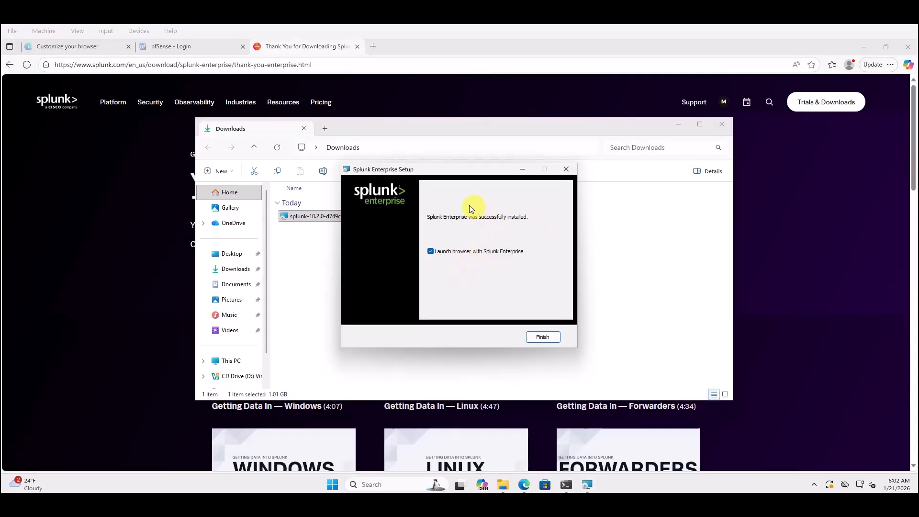
pyautogui.click(537, 337)
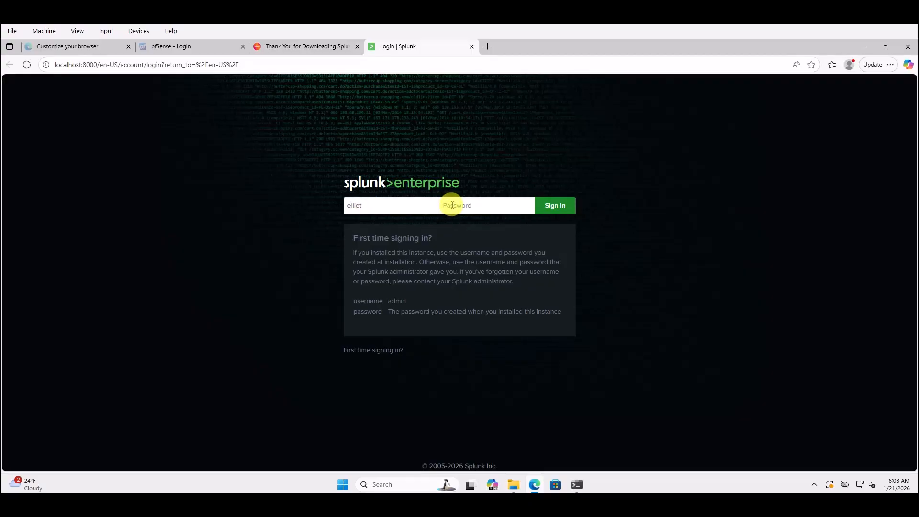
# Step: Sign in to the local Splunk Enterprise instance with the administrator password and save the credentials in the browser
pyautogui.click(453, 205)
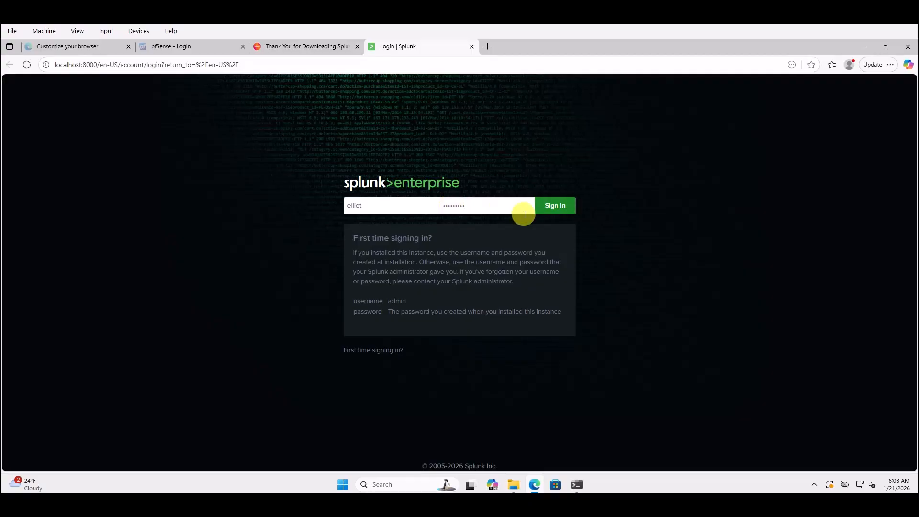
pyautogui.click(560, 208)
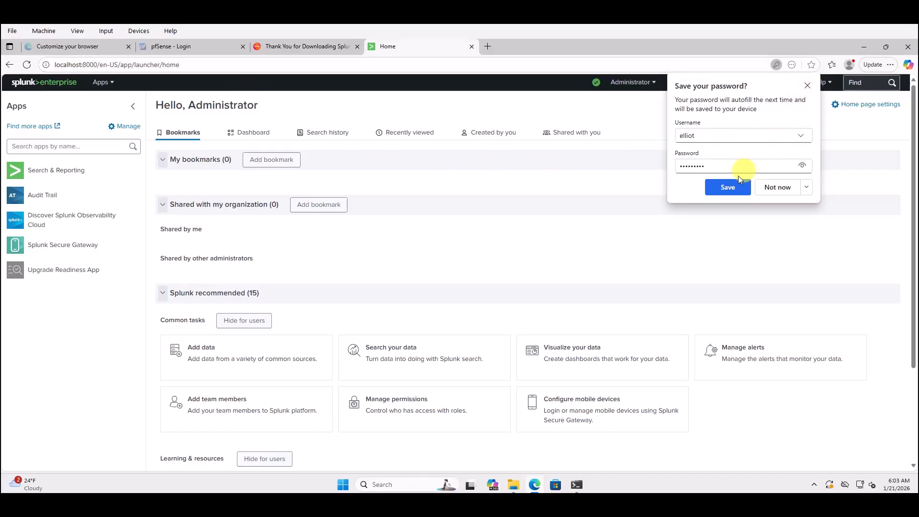
pyautogui.click(728, 186)
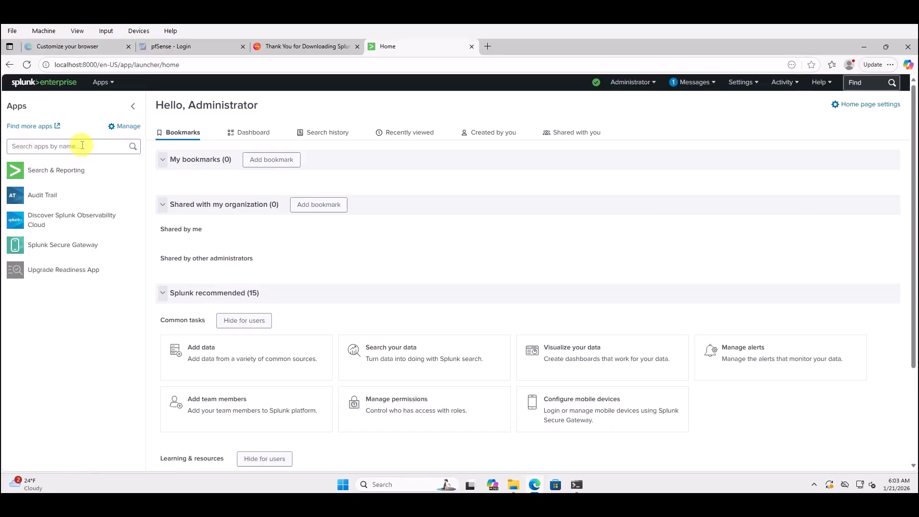
# Step: Find the Splunk Add-on for Sysmon on Splunkbase and log in to the site to enable its download
pyautogui.click(31, 145)
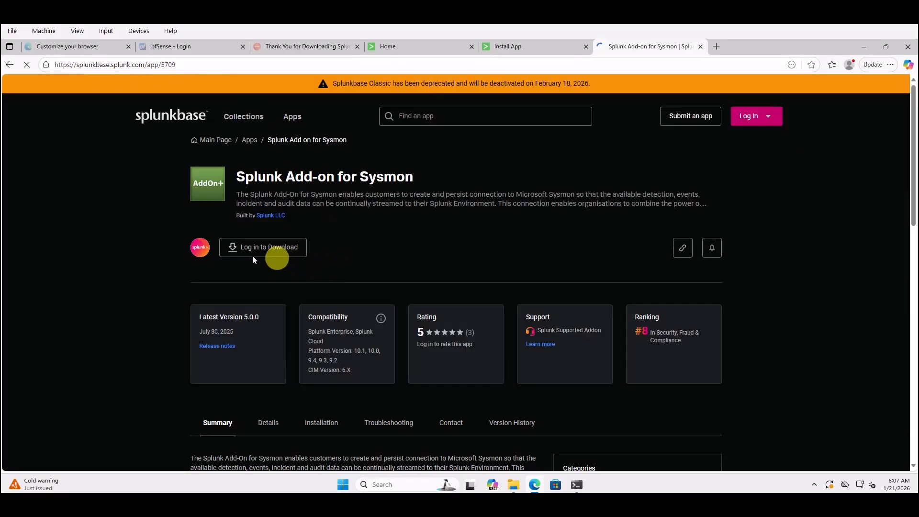
pyautogui.click(277, 255)
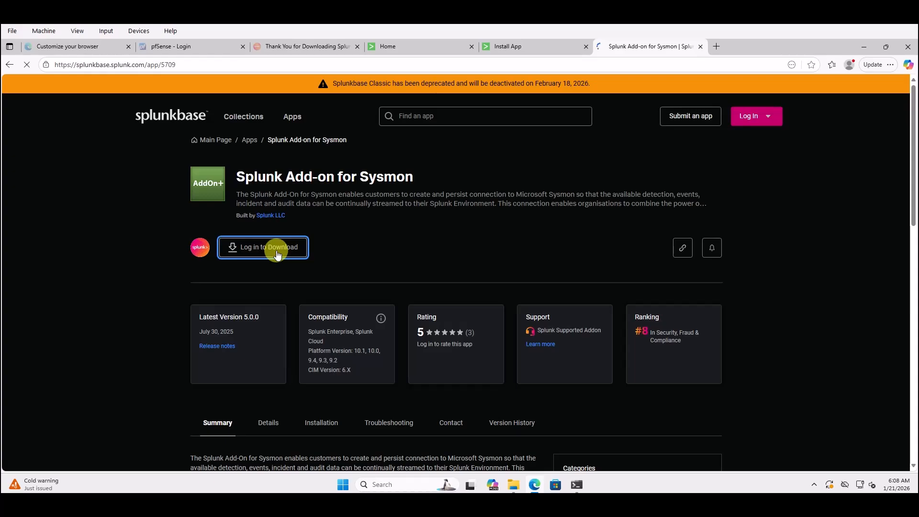
pyautogui.click(764, 121)
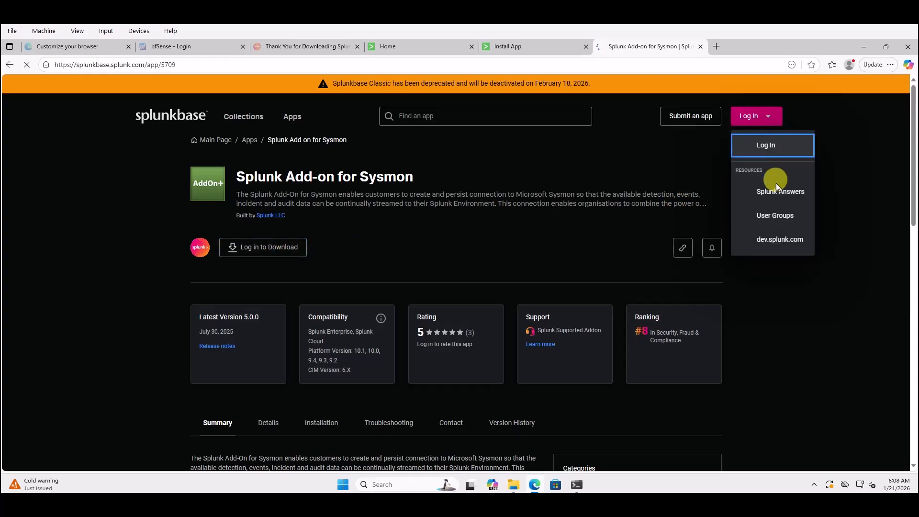
pyautogui.click(784, 146)
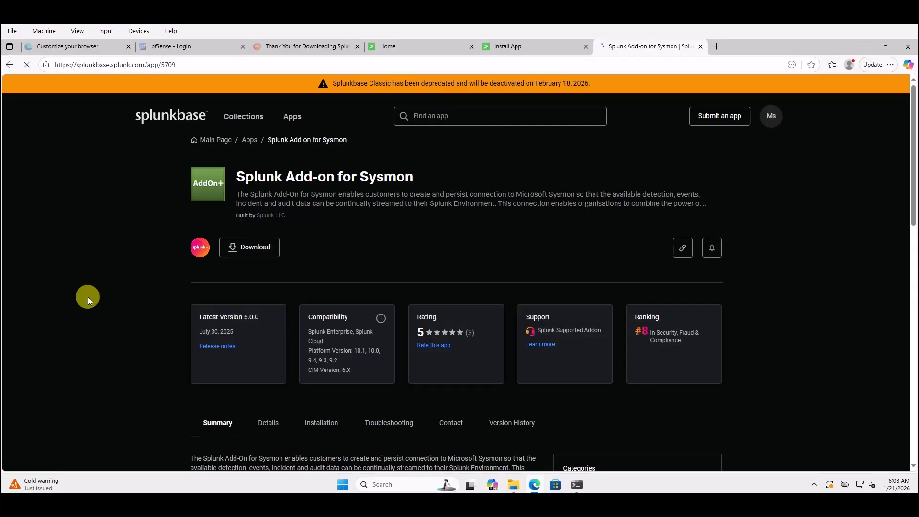
# Step: Download the Splunk Add-on for Sysmon, agreeing to the license terms and privacy agreement, and show the downloaded file in its folder
pyautogui.click(262, 253)
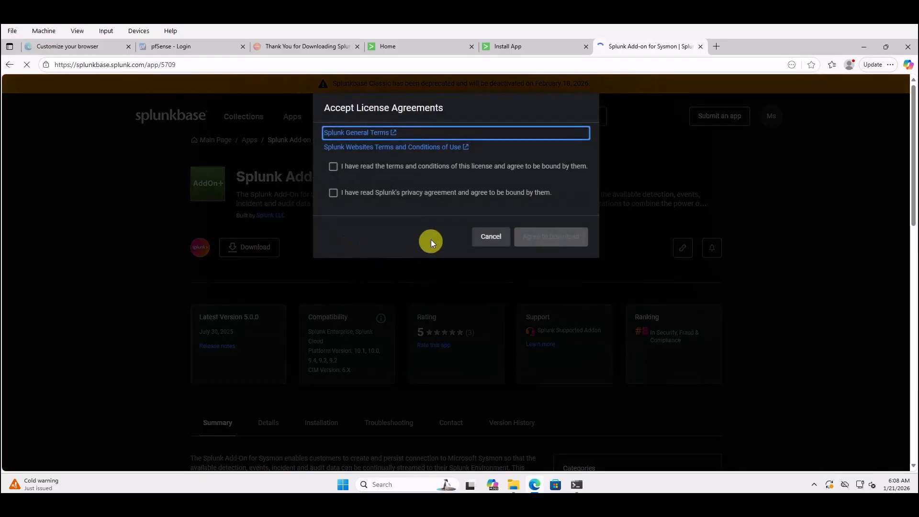
pyautogui.click(333, 167)
pyautogui.click(333, 193)
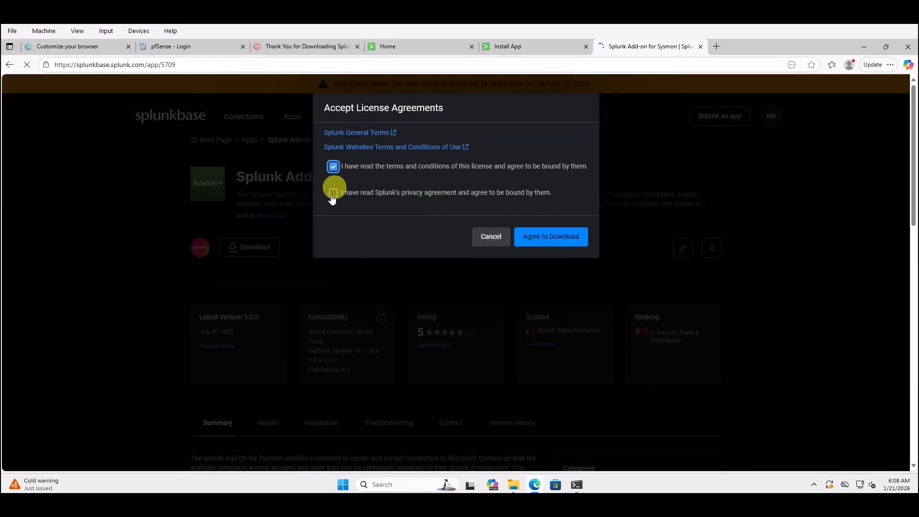
pyautogui.click(550, 240)
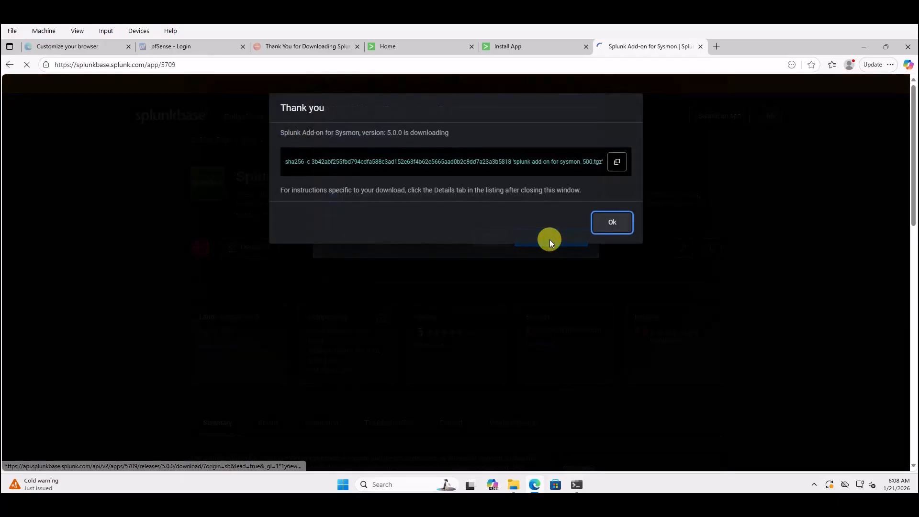
pyautogui.click(614, 223)
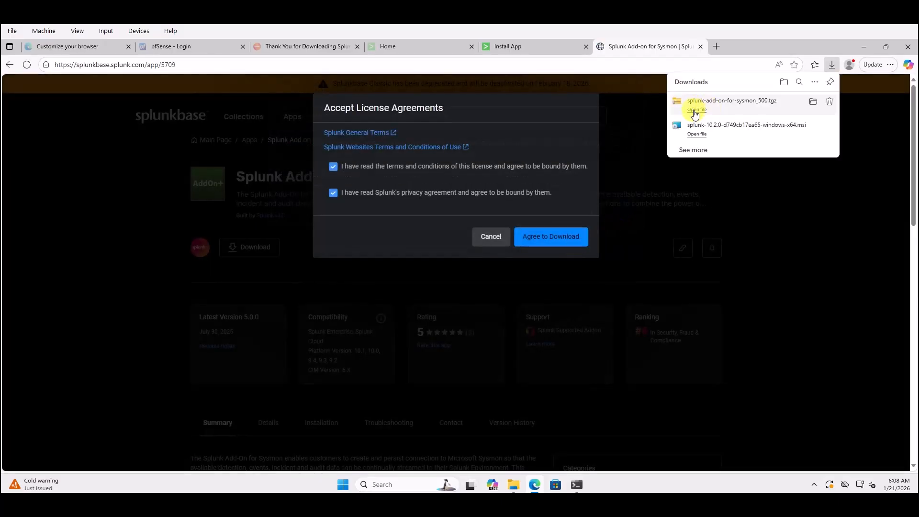
pyautogui.click(813, 101)
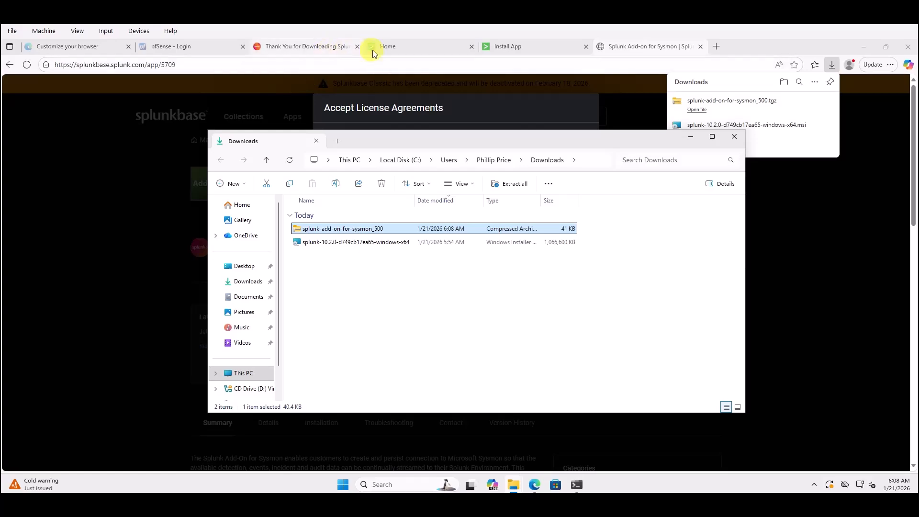
# Step: Install the Splunk Add-on for Sysmon in the local Splunk Enterprise instance from splunk-add-on-for-sysmon_500.tgz in the Downloads folder
pyautogui.click(506, 48)
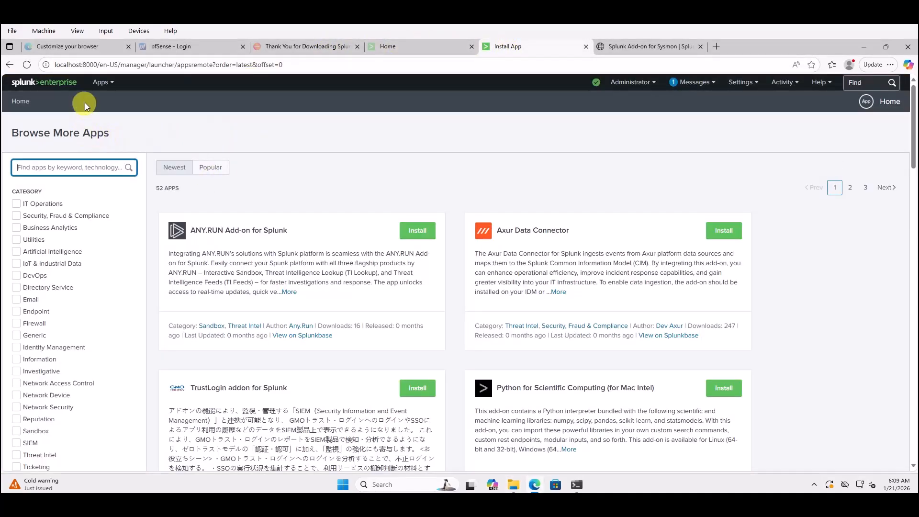
pyautogui.click(103, 83)
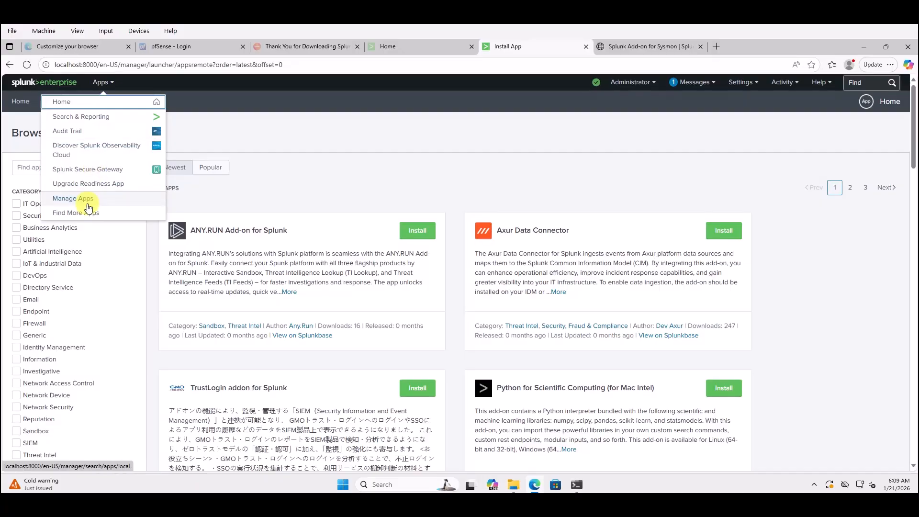
pyautogui.click(89, 205)
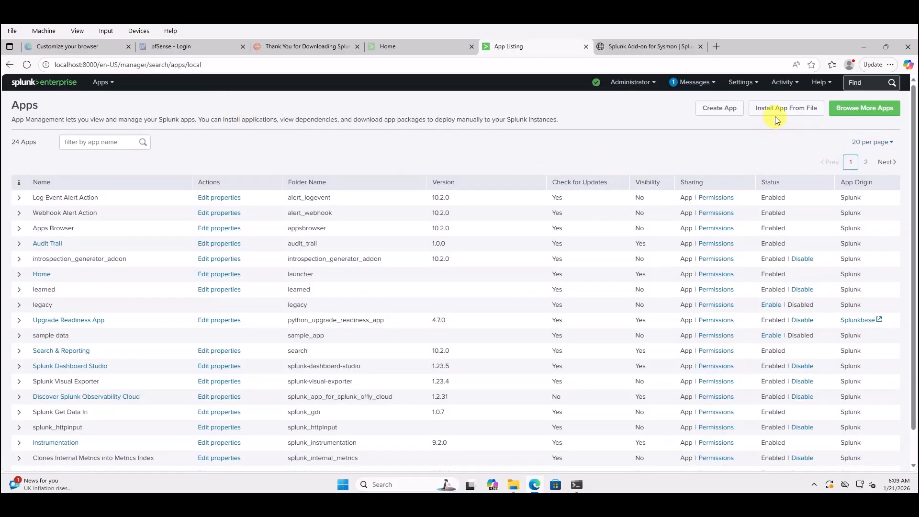
pyautogui.click(794, 111)
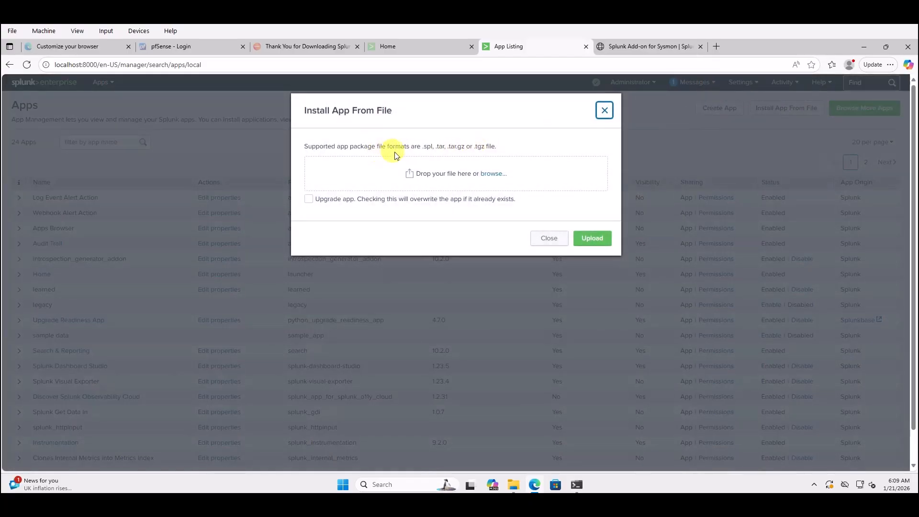
pyautogui.click(493, 177)
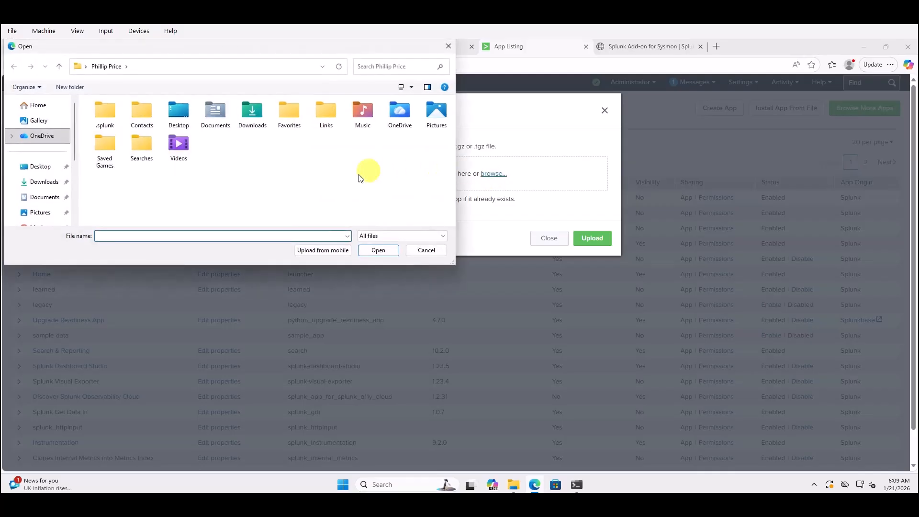
pyautogui.click(44, 181)
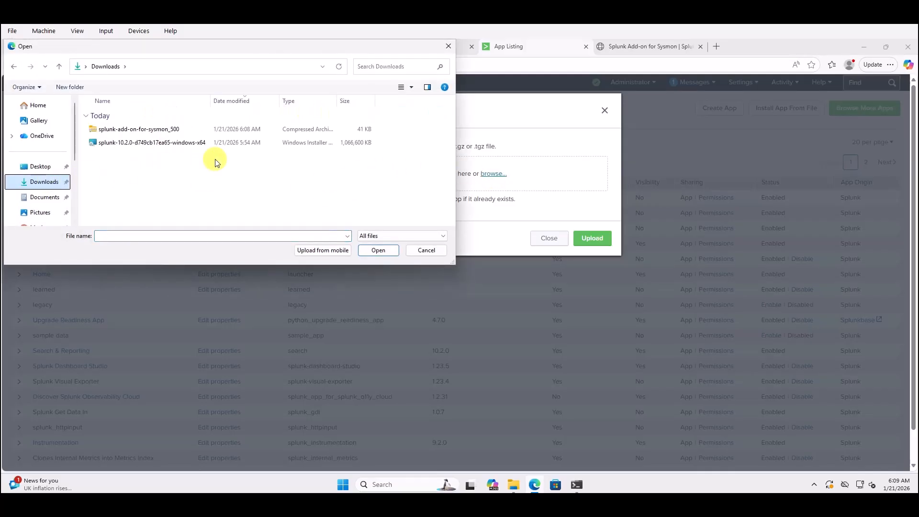
pyautogui.click(170, 128)
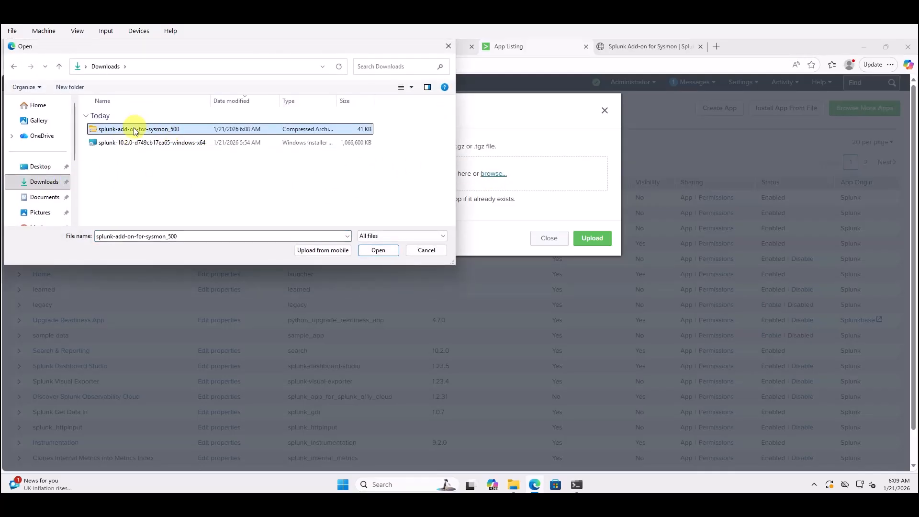
pyautogui.click(378, 251)
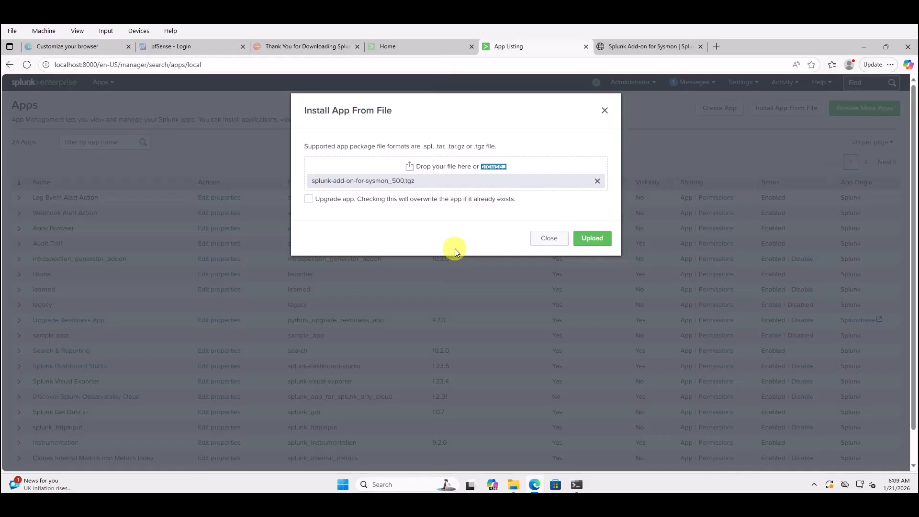
pyautogui.click(584, 236)
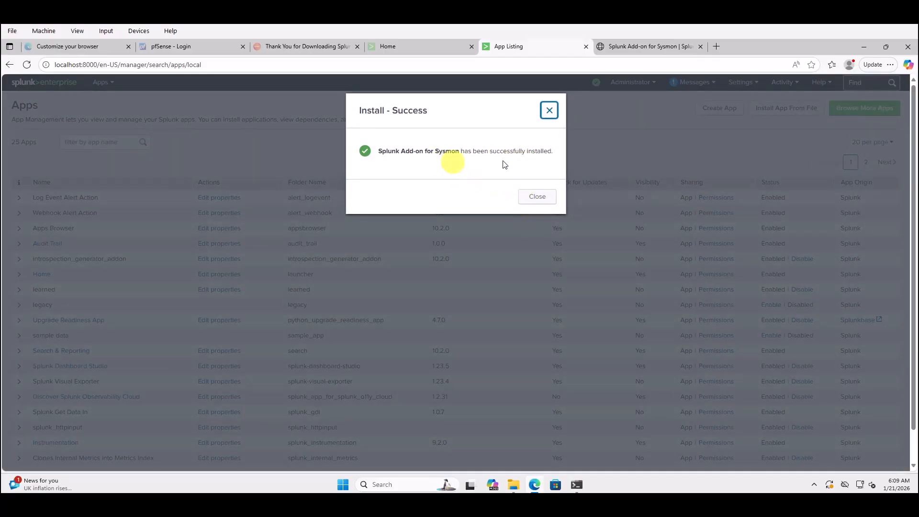
pyautogui.click(544, 201)
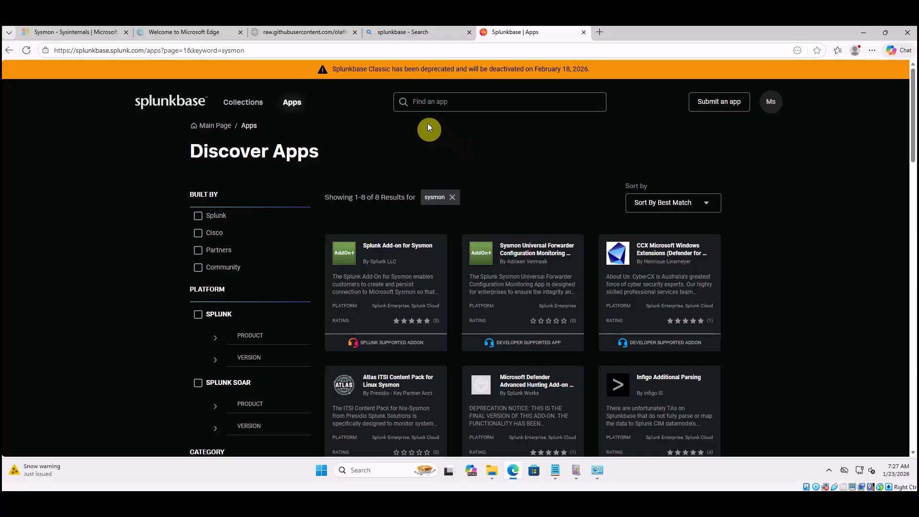
# Step: Search Splunkbase for Windows and open the page of the Splunk Add-on for Microsoft Windows
pyautogui.click(425, 104)
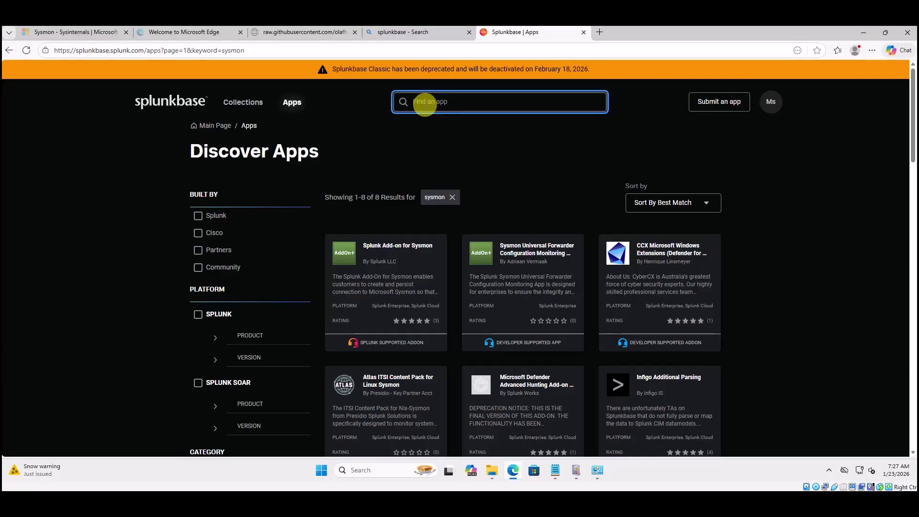
pyautogui.write('Wi')
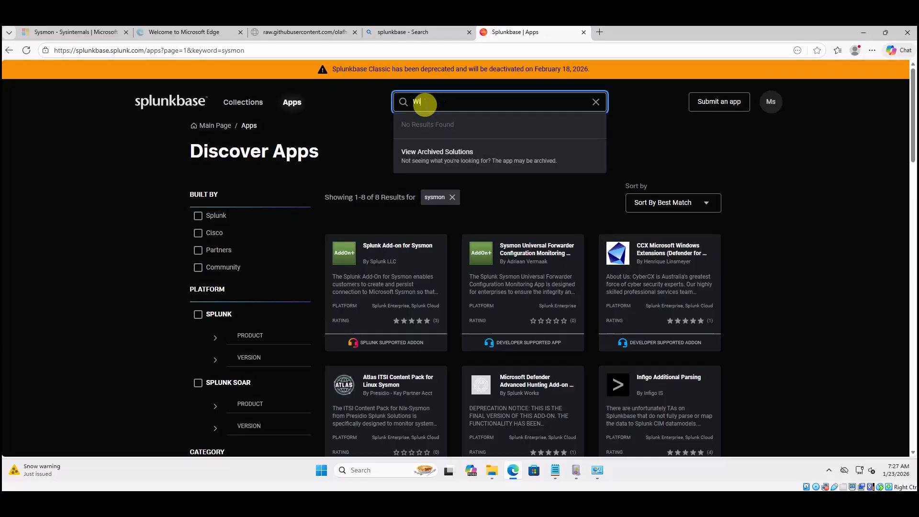
pyautogui.write('ndows')
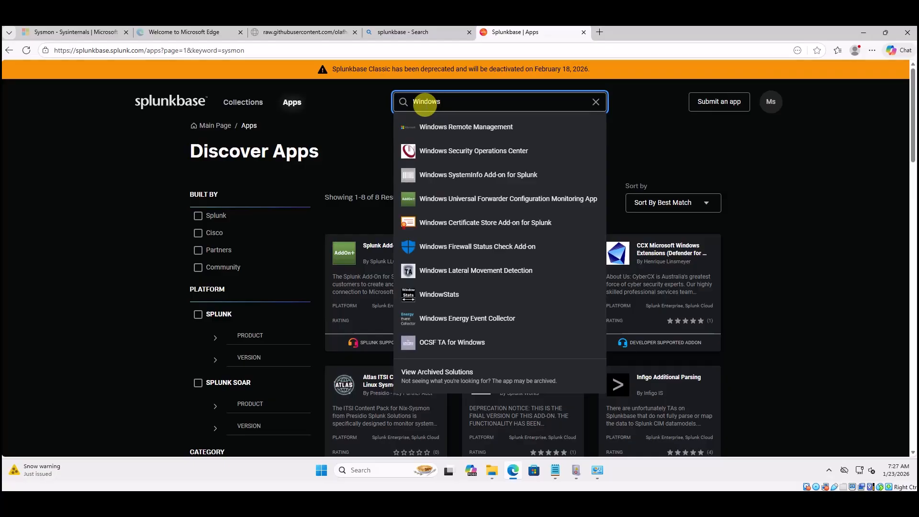
pyautogui.press('Return')
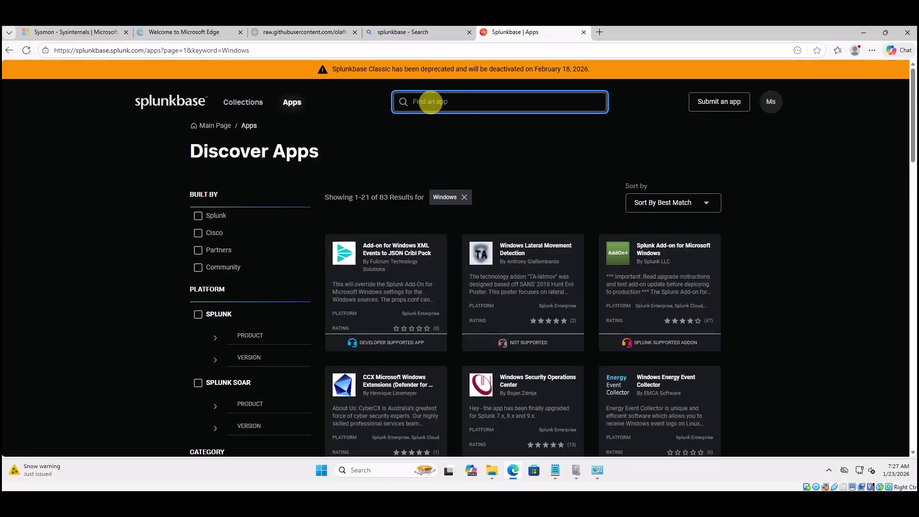
pyautogui.click(655, 261)
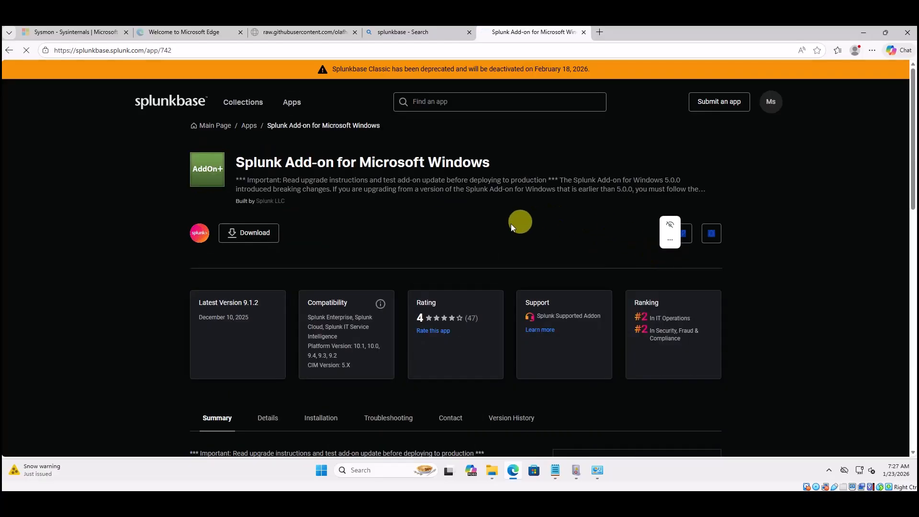
# Step: Download the Splunk Add-on for Microsoft Windows, agreeing to the license terms and the privacy agreement
pyautogui.click(247, 235)
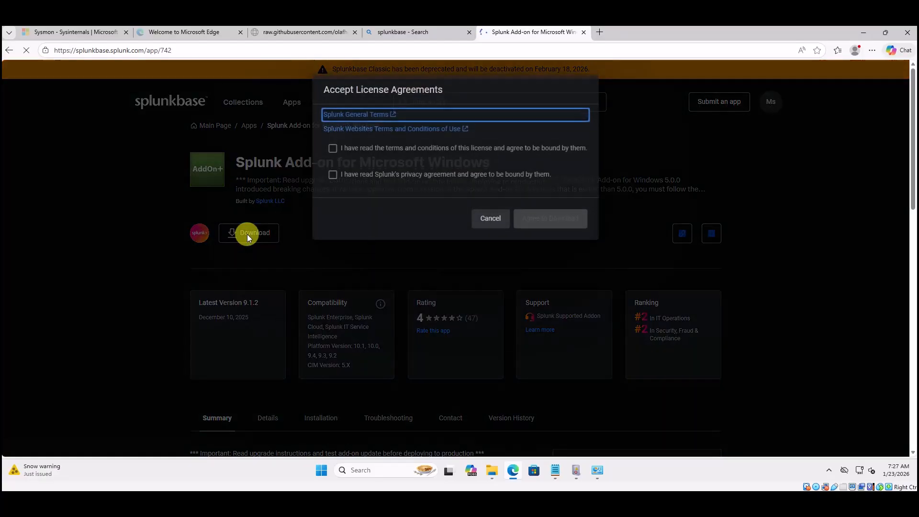
pyautogui.click(333, 152)
pyautogui.click(332, 178)
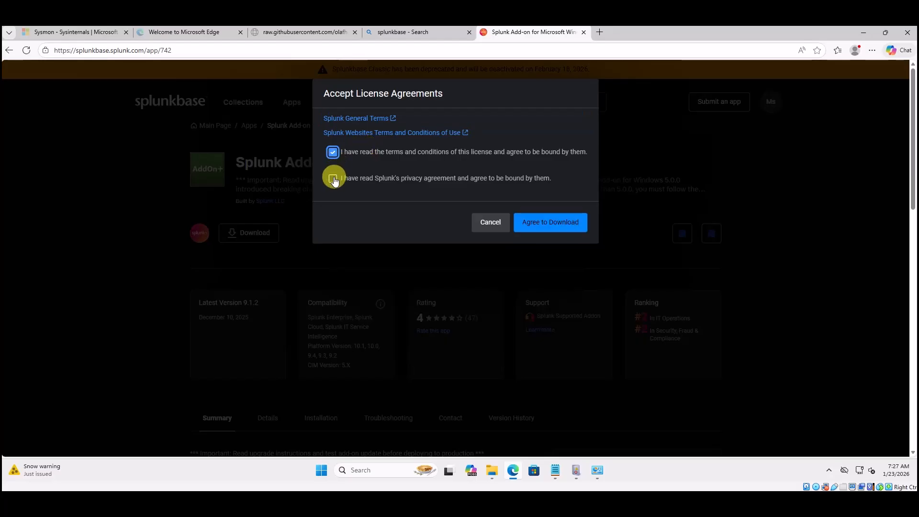
pyautogui.click(560, 230)
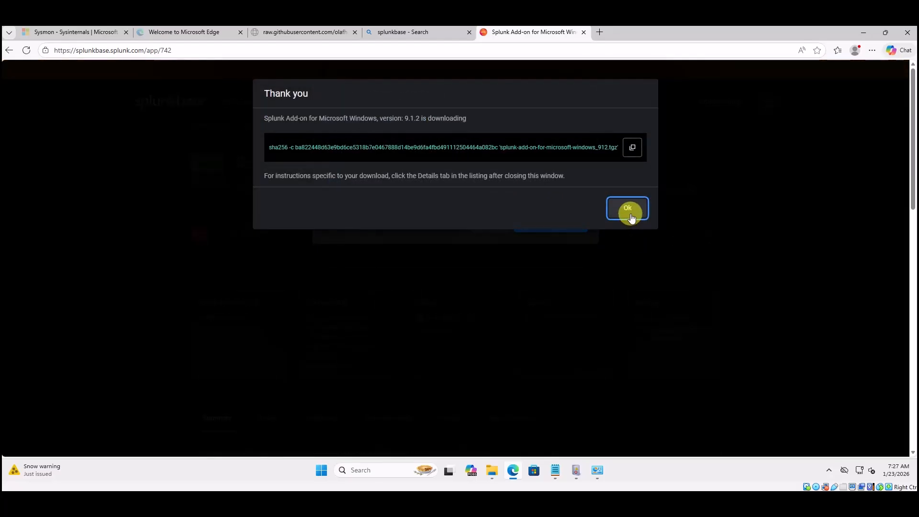
pyautogui.click(628, 209)
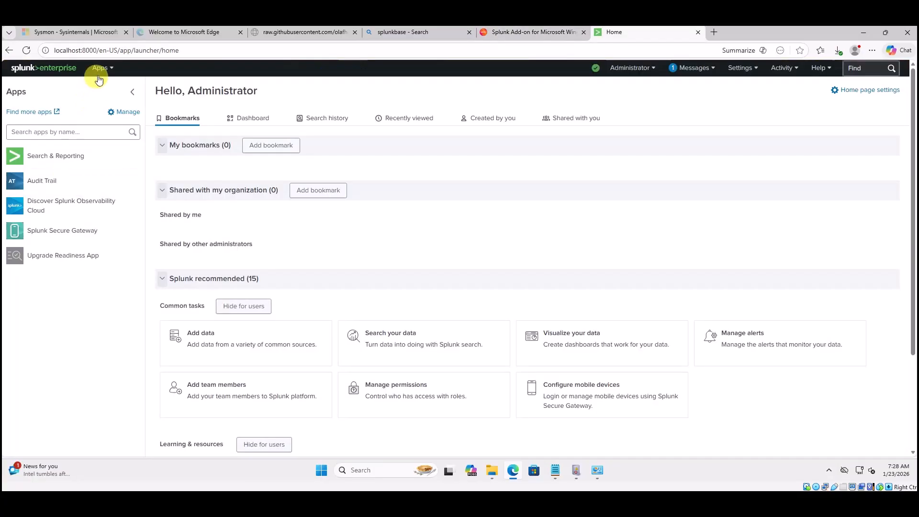
# Step: Install the Splunk Add-on for Microsoft Windows in Splunk Enterprise from splunk-add-on-for-microsoft-windows_912.tgz in the Downloads folder
pyautogui.click(102, 69)
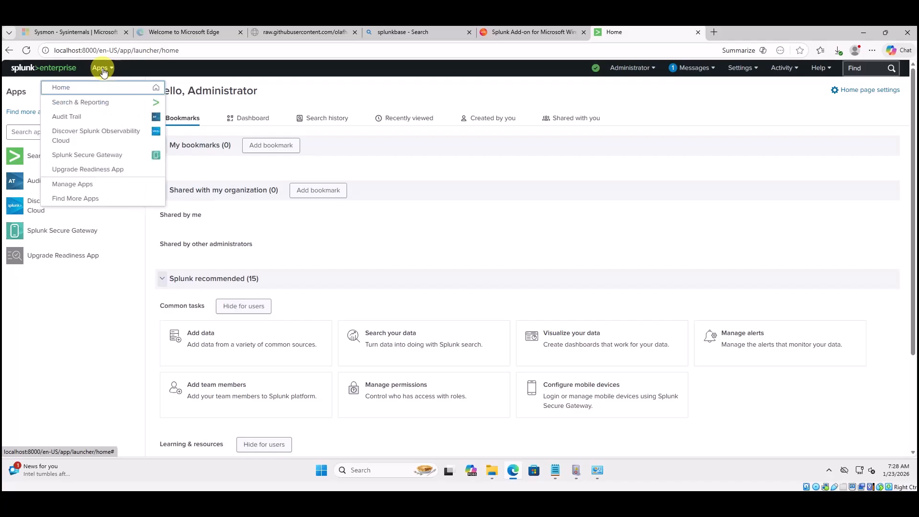
pyautogui.click(72, 184)
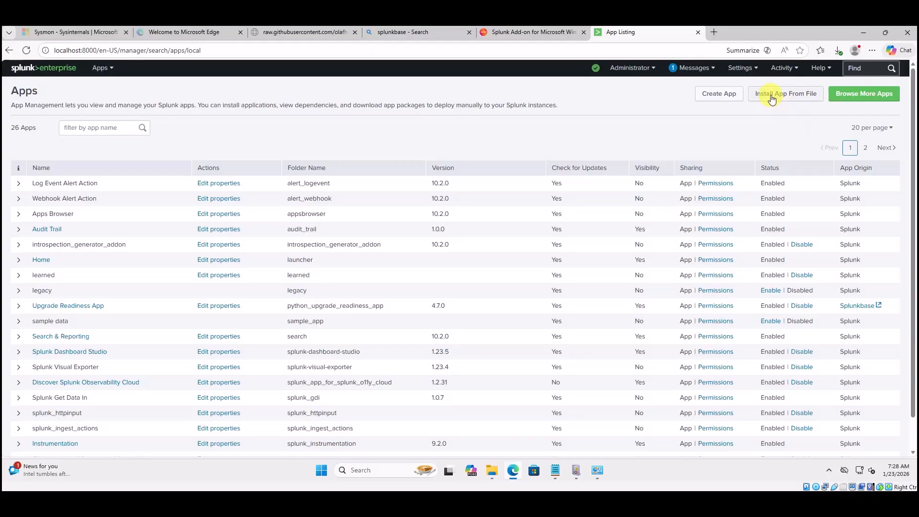
pyautogui.click(772, 98)
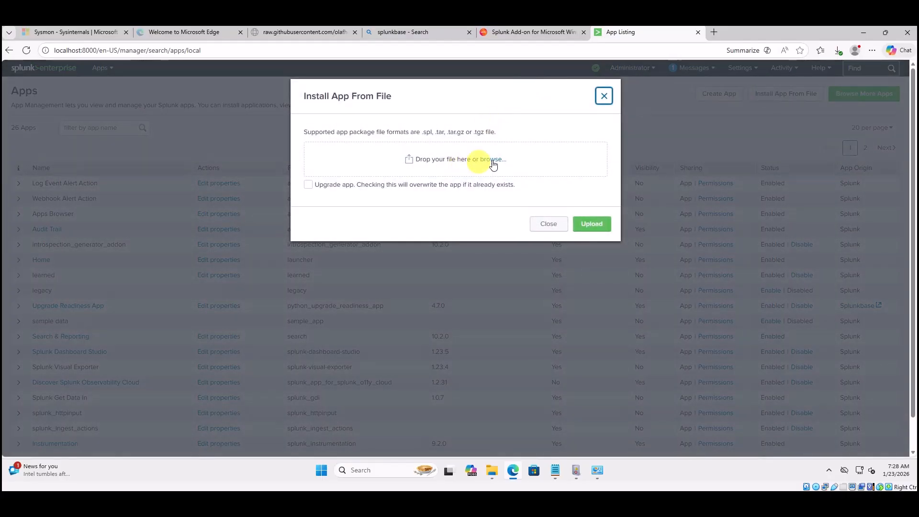
pyautogui.click(497, 160)
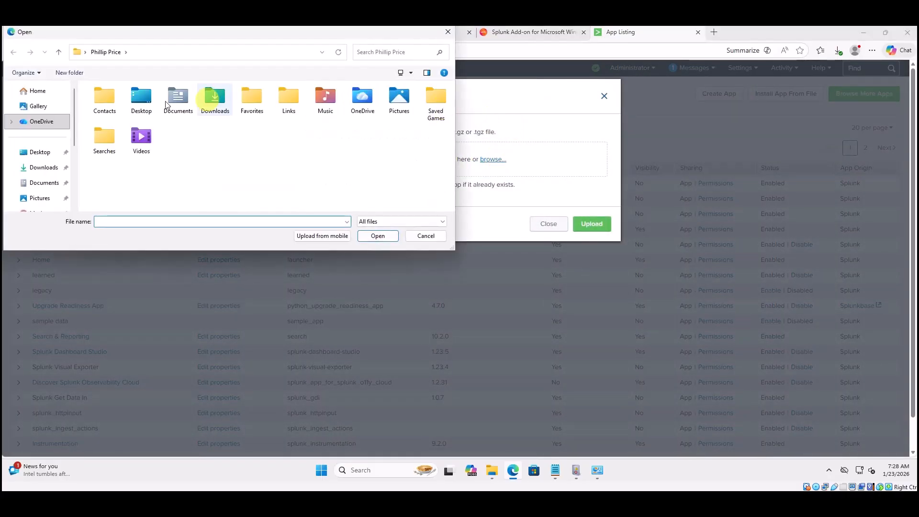
pyautogui.click(43, 167)
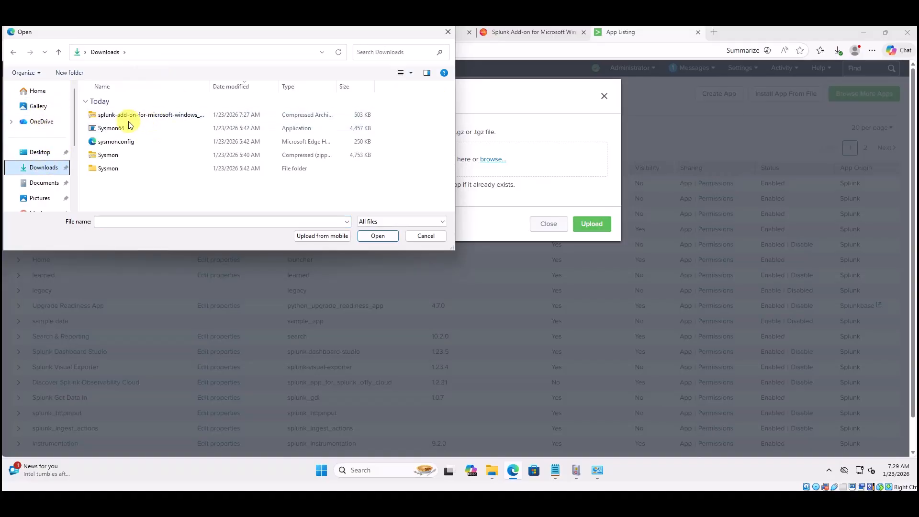
pyautogui.click(159, 116)
pyautogui.click(378, 236)
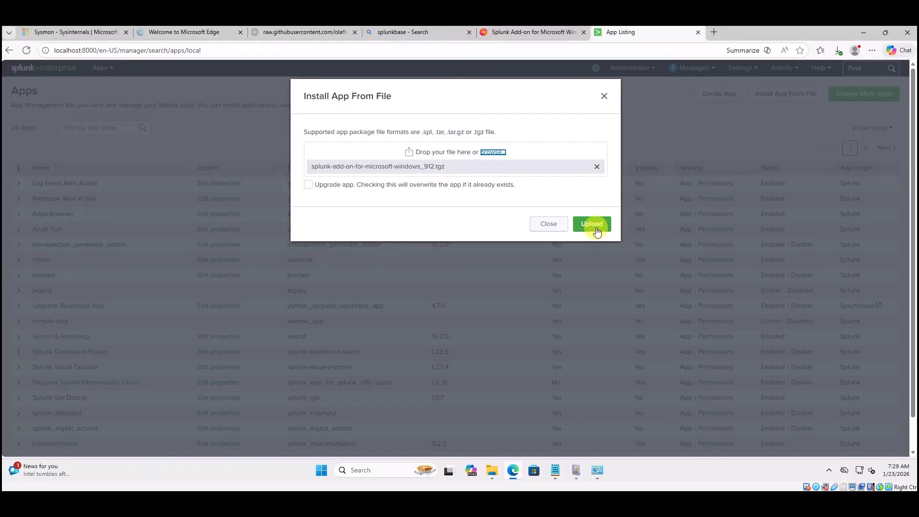
pyautogui.click(594, 225)
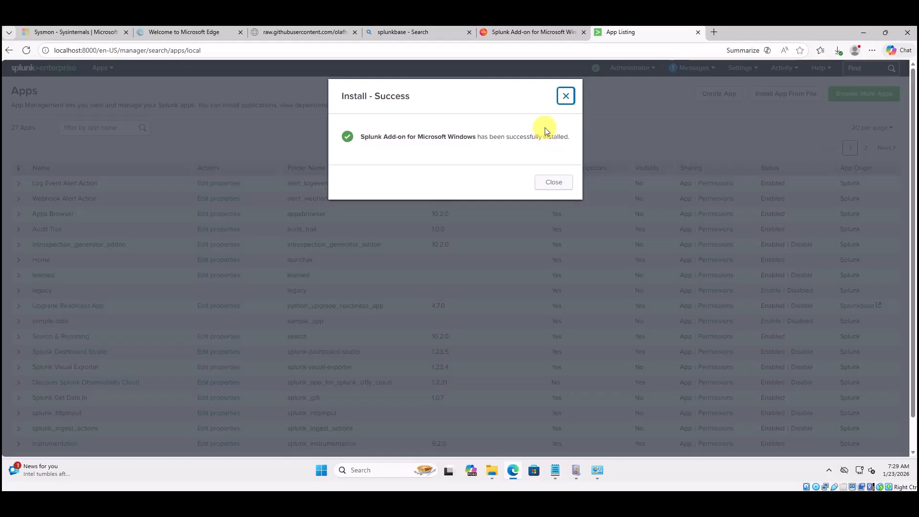
pyautogui.click(550, 186)
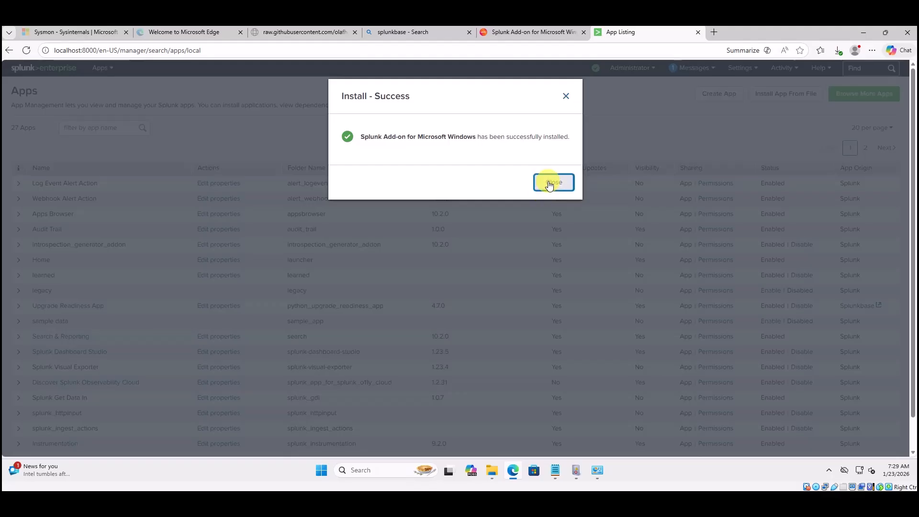
pyautogui.click(550, 185)
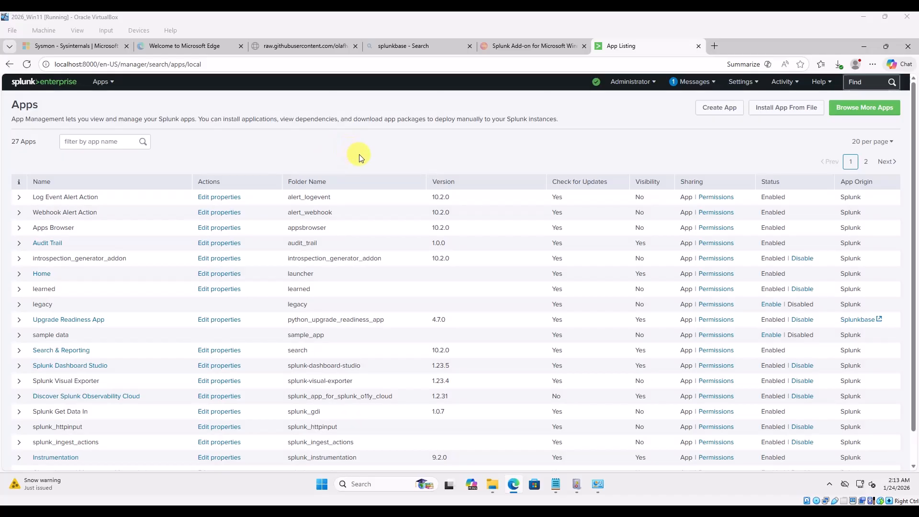
# Step: Enable the localhost event log collection among the remote event log collections in Splunk's data inputs
pyautogui.click(757, 84)
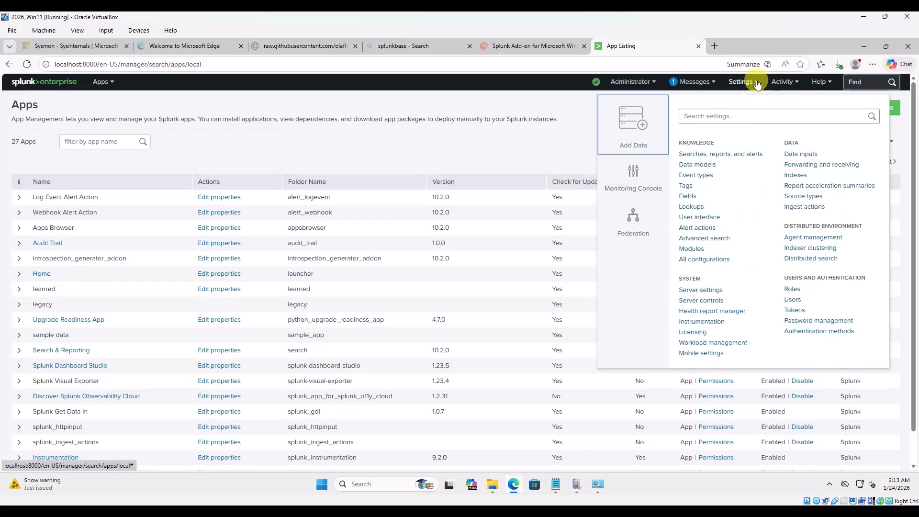
pyautogui.click(791, 154)
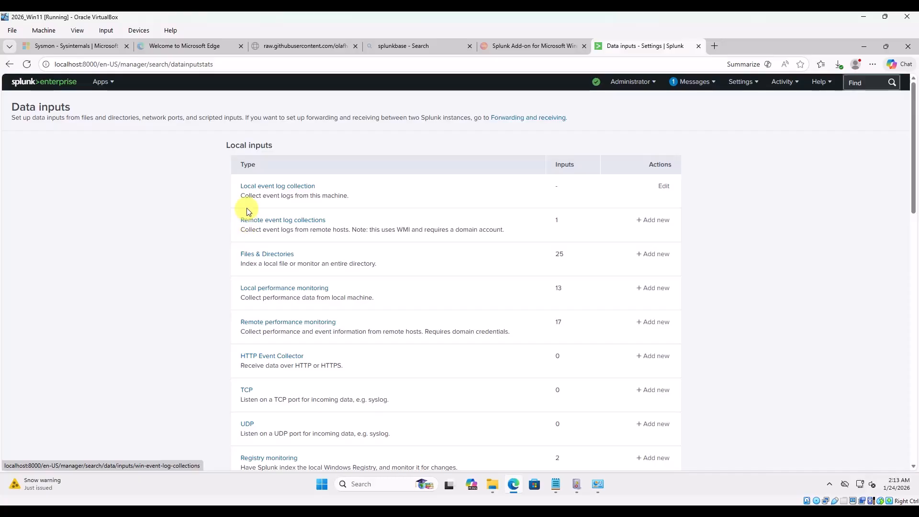
pyautogui.click(310, 221)
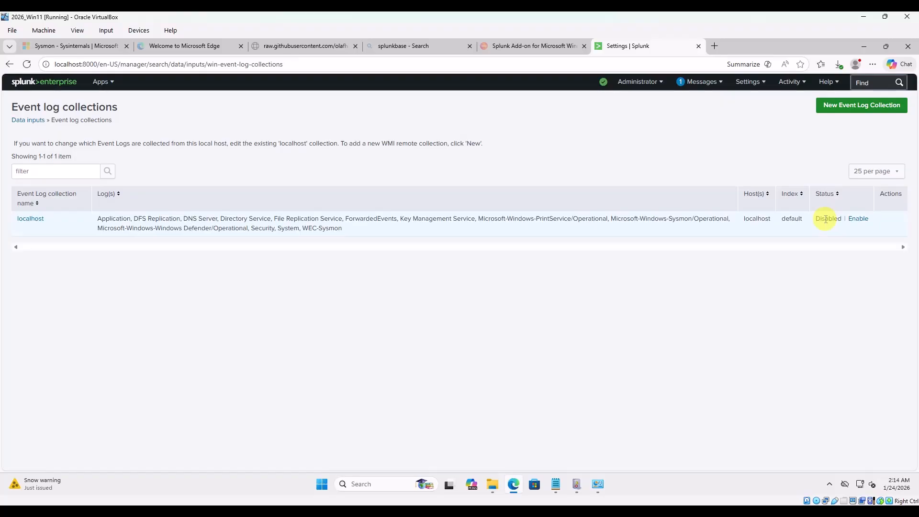
pyautogui.click(859, 219)
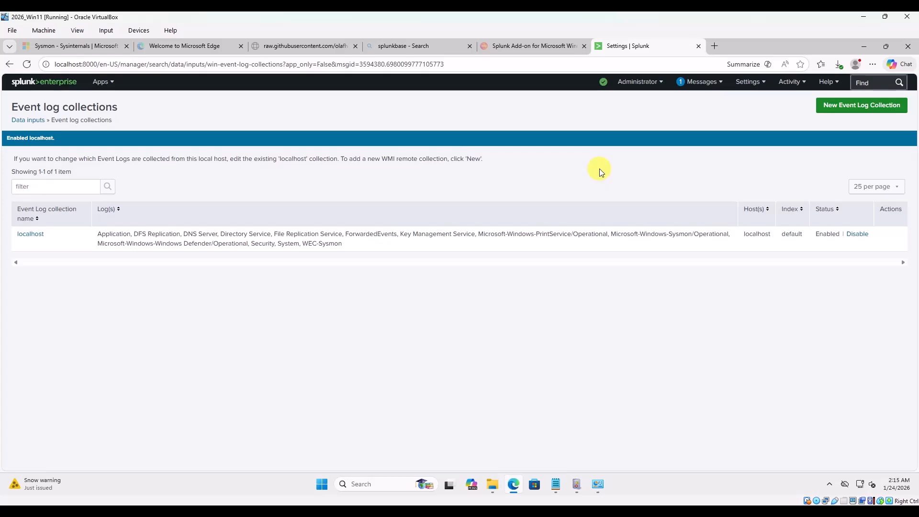
# Step: Open Command Prompt in Windows and run ipconfig to generate a process event
pyautogui.click(353, 484)
pyautogui.write('cmd')
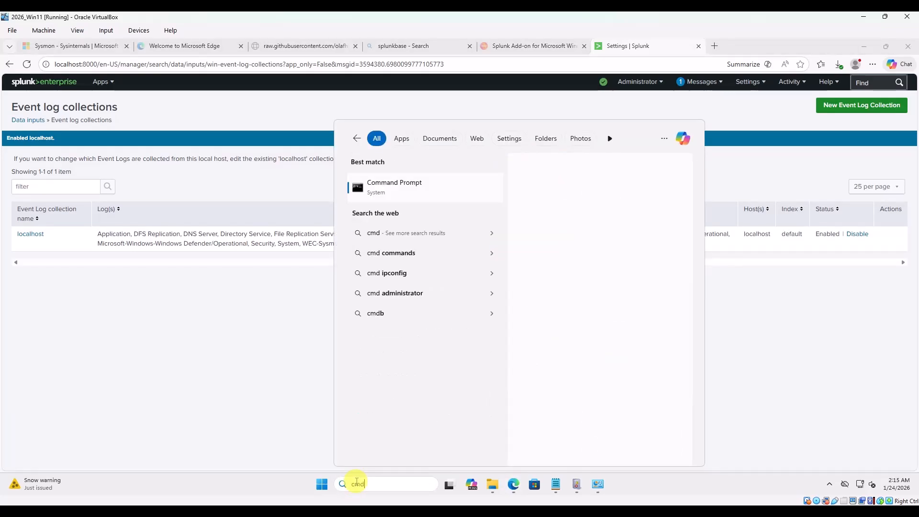
pyautogui.click(426, 188)
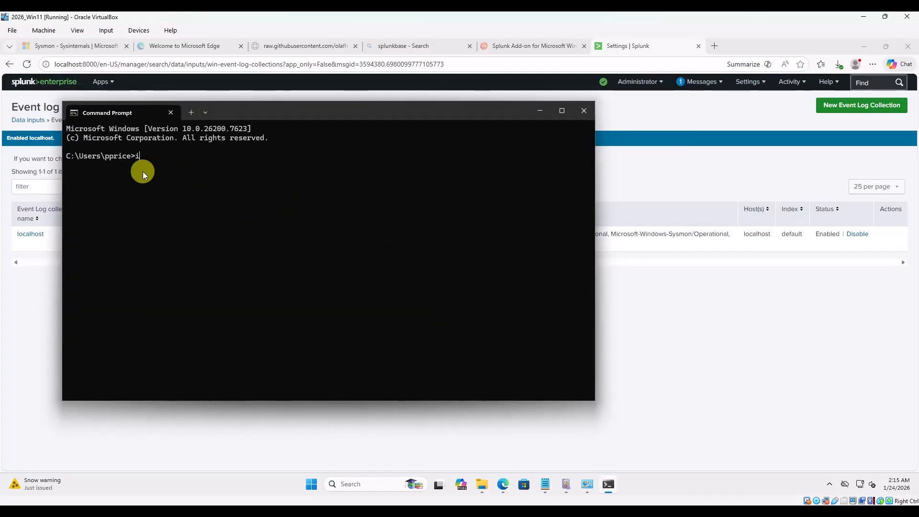
pyautogui.write('ipcon')
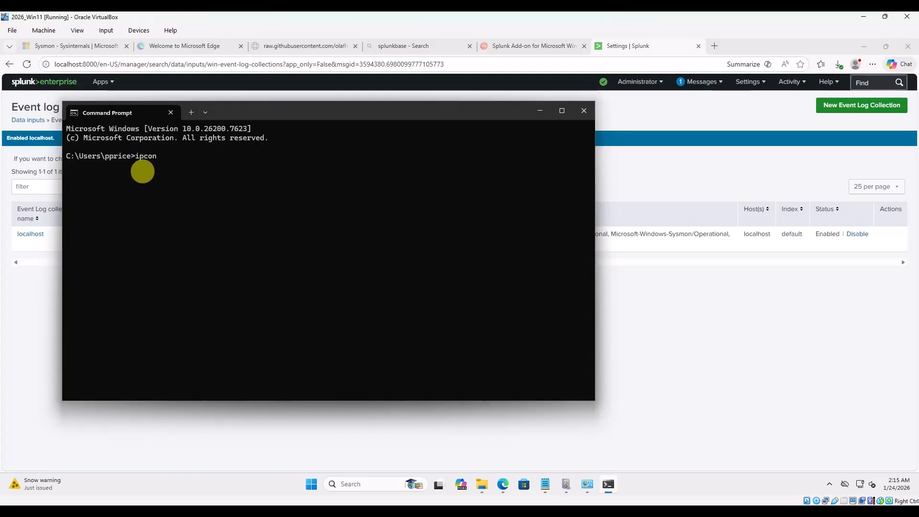
pyautogui.write('fig')
pyautogui.press('Return')
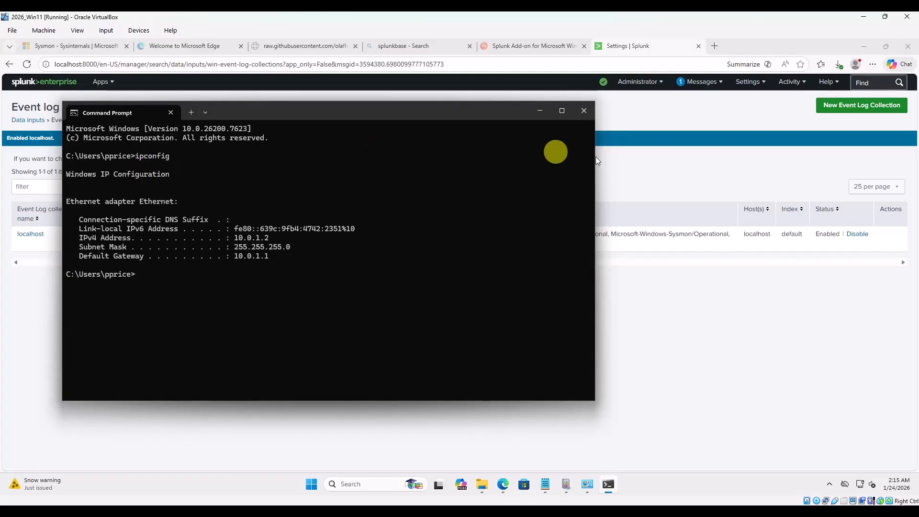
# Step: Return to Splunk in the browser and open the Search & Reporting app, dismissing the usage-data notice and skipping the tour
pyautogui.click(679, 379)
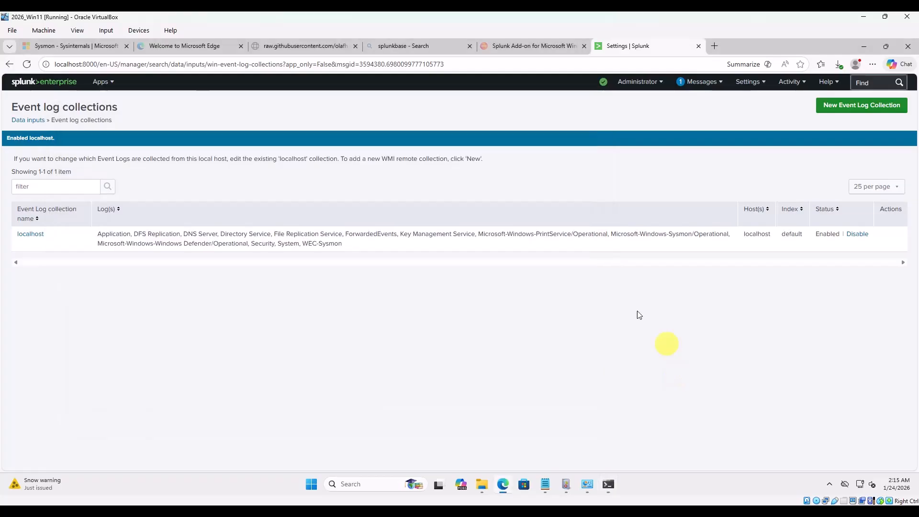
pyautogui.click(103, 82)
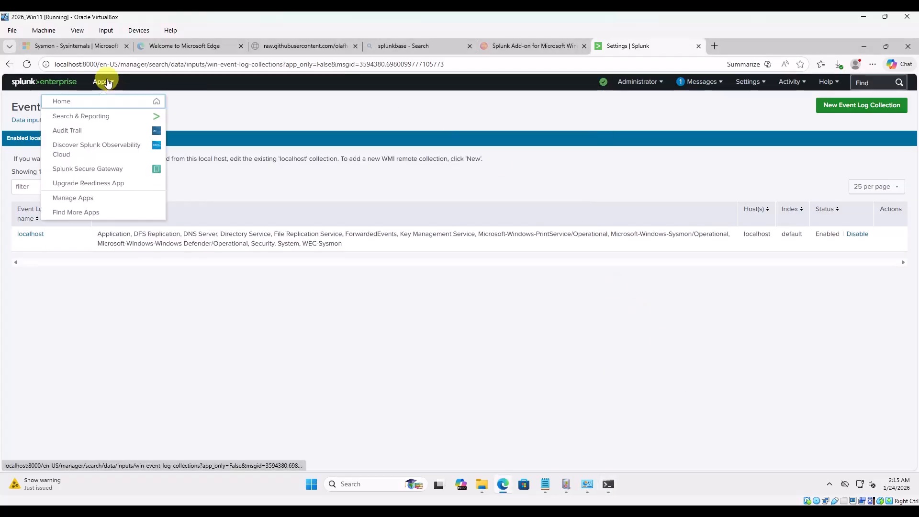
pyautogui.click(92, 117)
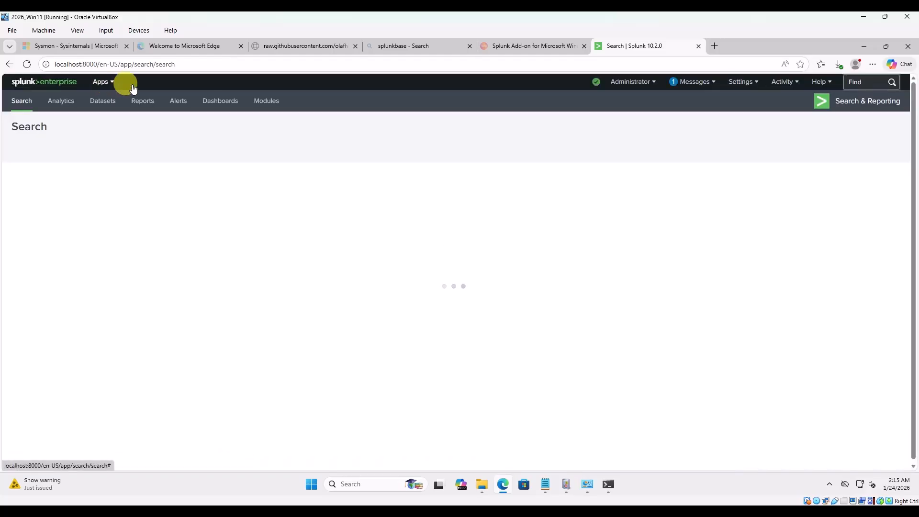
pyautogui.click(47, 146)
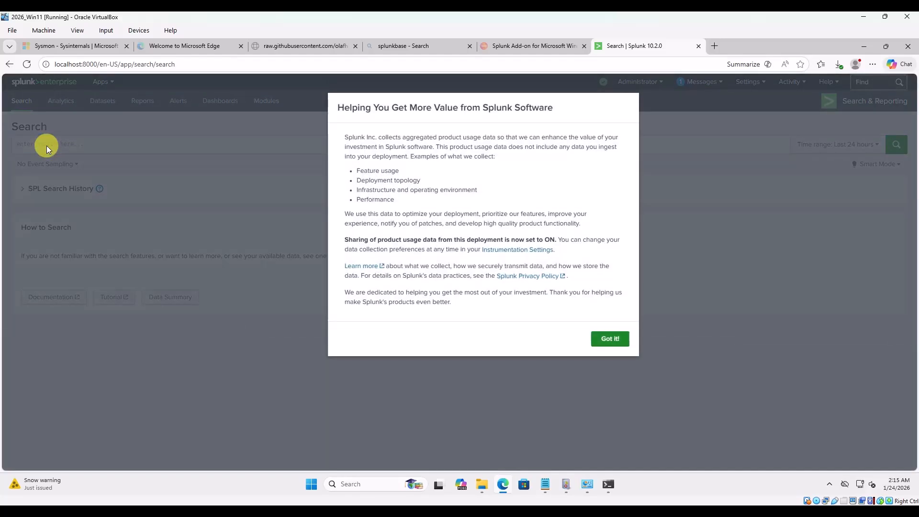
pyautogui.click(608, 340)
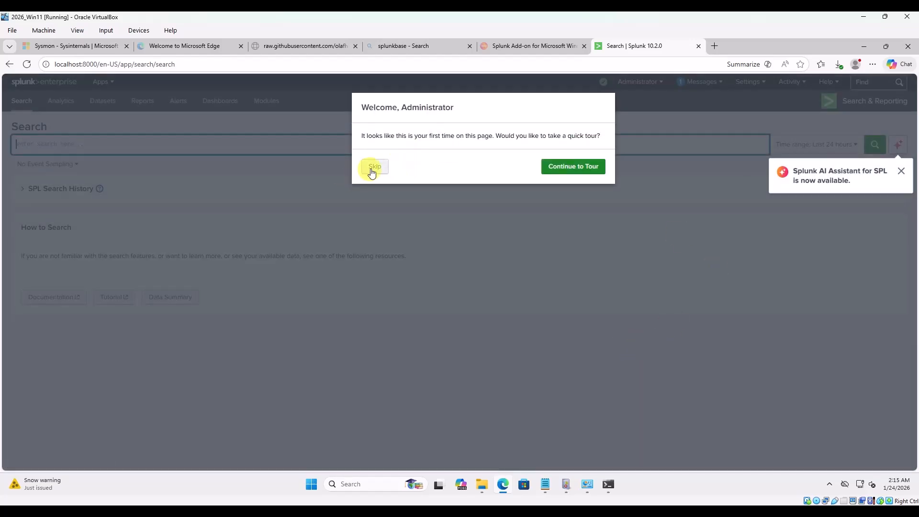
pyautogui.click(372, 169)
# Step: Search Splunk for "ipconfig" over the last 24 hours
pyautogui.click(30, 141)
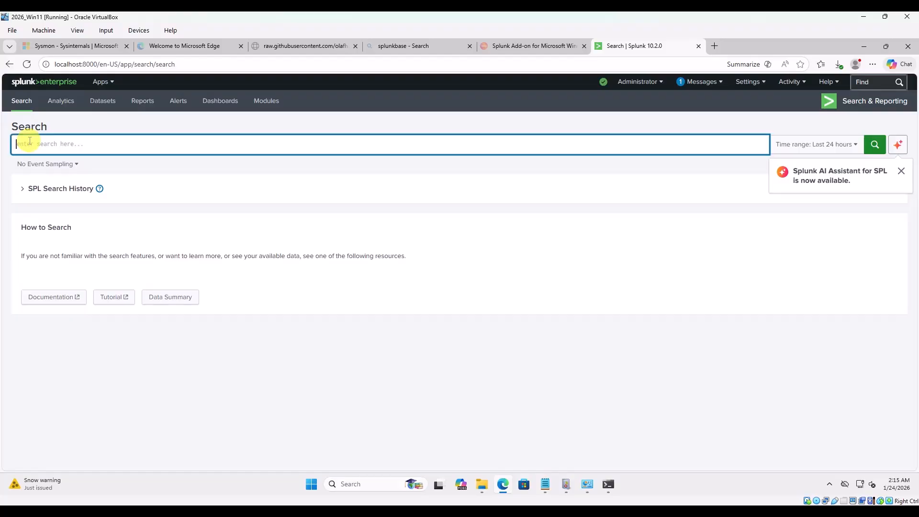
pyautogui.write('"ipc')
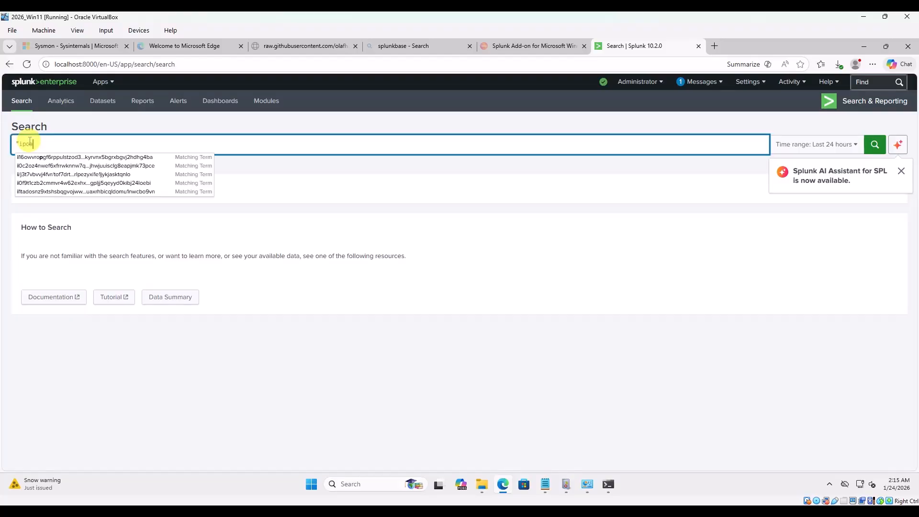
pyautogui.write('onfig')
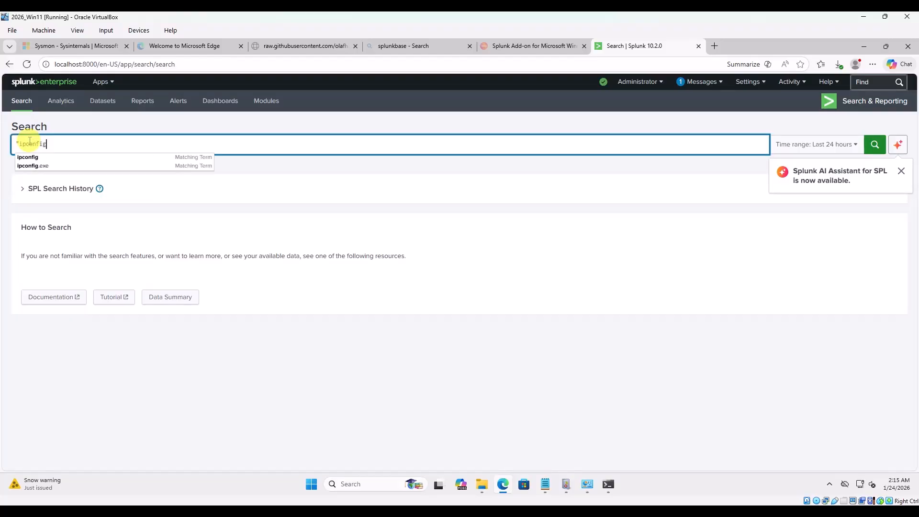
pyautogui.write('"')
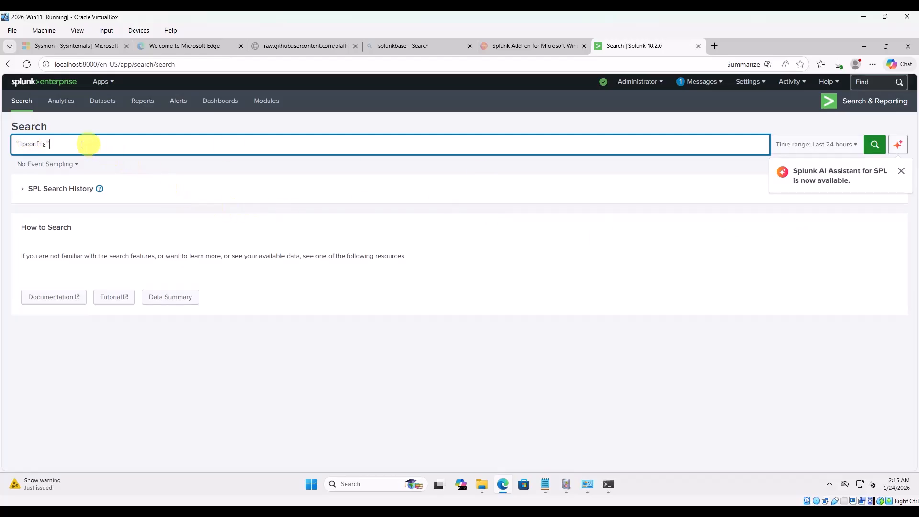
pyautogui.press('Return')
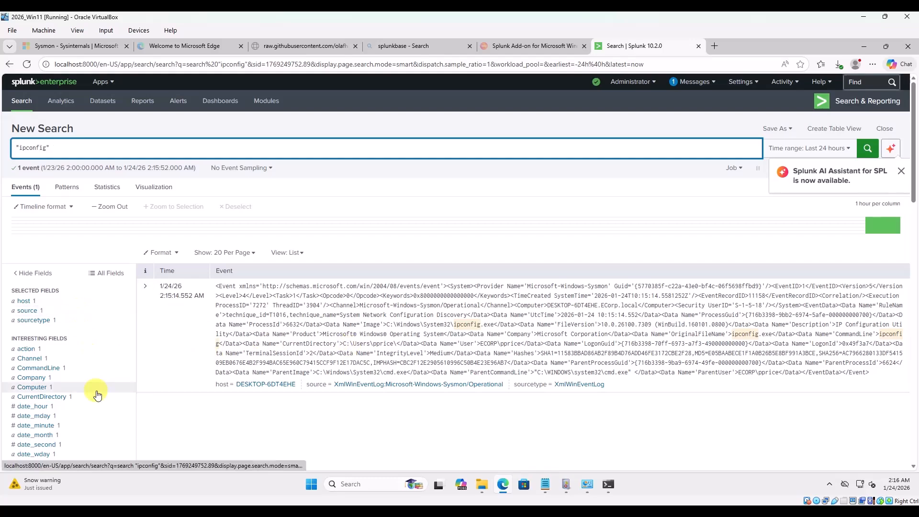
# Step: Examine the values of the EventCode and EventDescription fields for the ipconfig search results
pyautogui.scroll(-2, 95, 390)
pyautogui.scroll(-1, 97, 395)
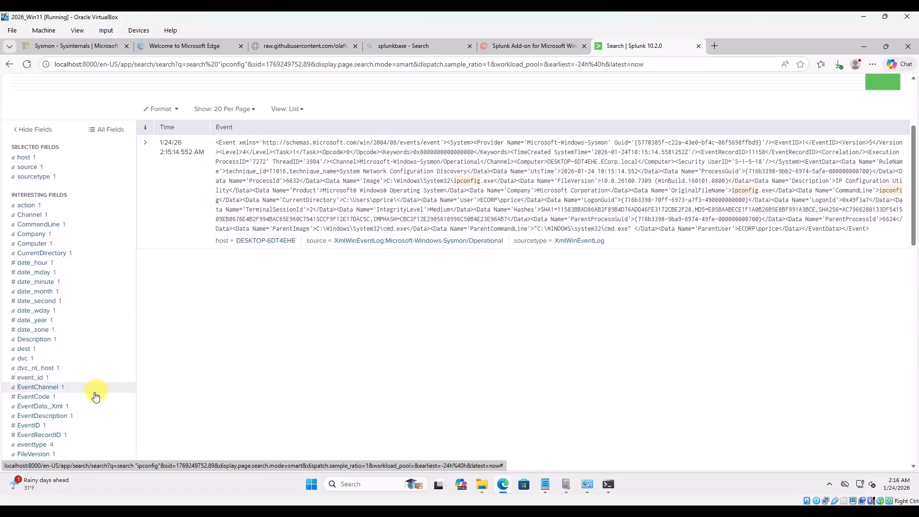
pyautogui.click(27, 400)
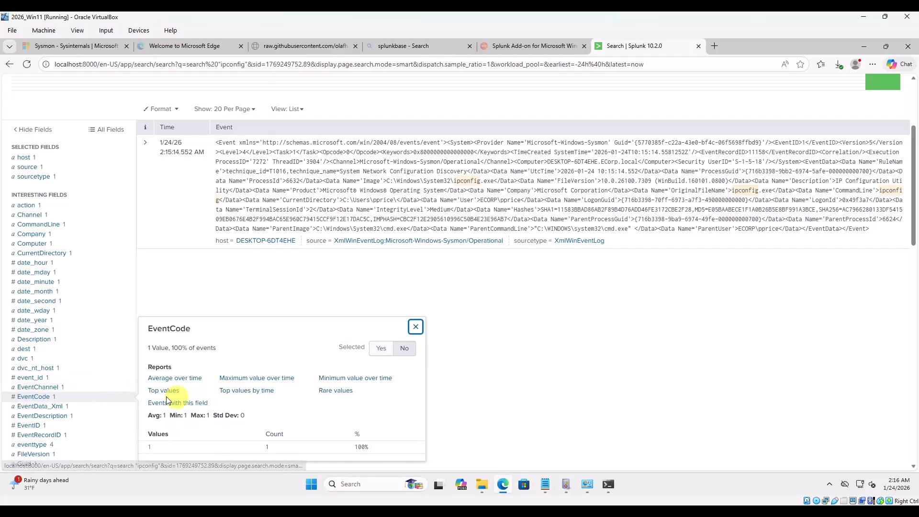
pyautogui.click(53, 416)
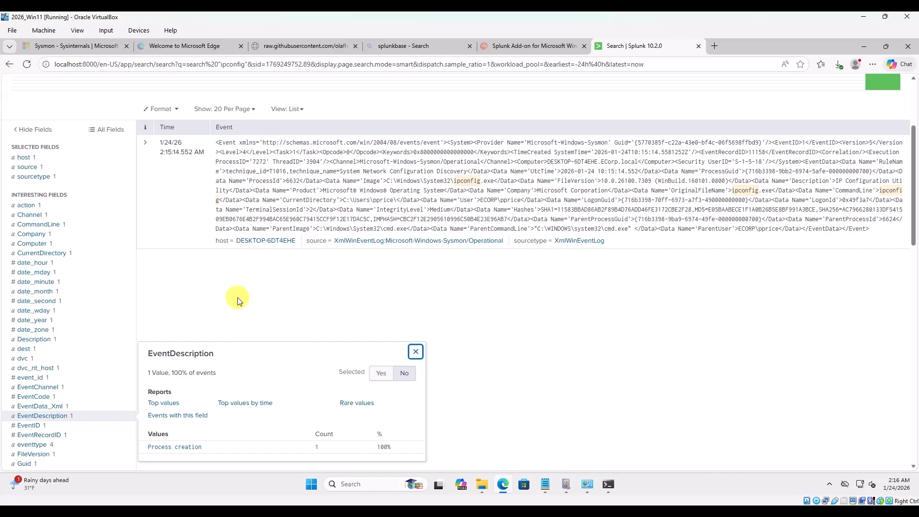
pyautogui.click(210, 315)
pyautogui.scroll(3, 225, 281)
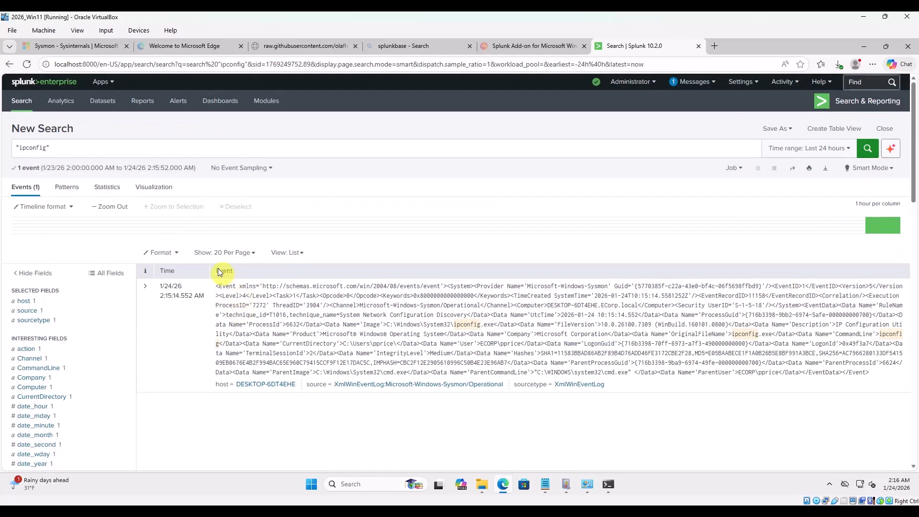